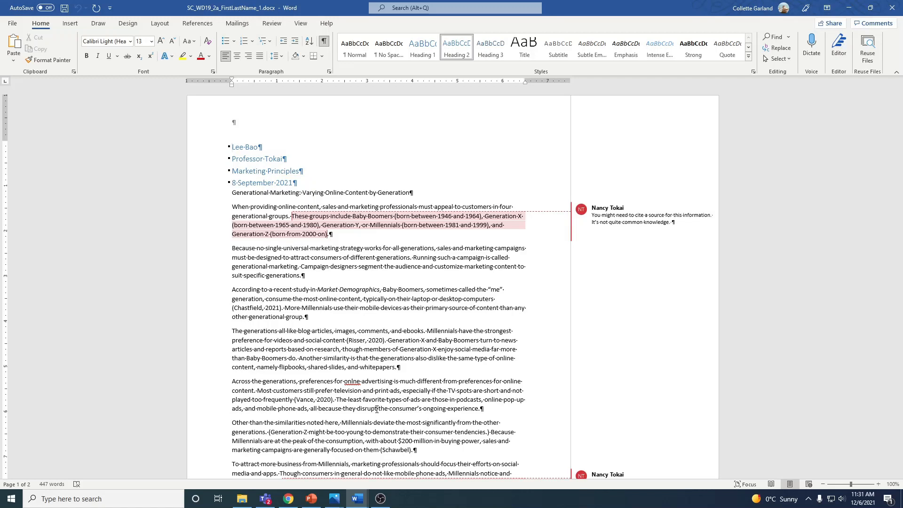
Save the document as SC_WD19_2a_FirstLastName_2 in Downloads, replacing the existing file of that name
left_click(232, 146)
left_click(12, 23)
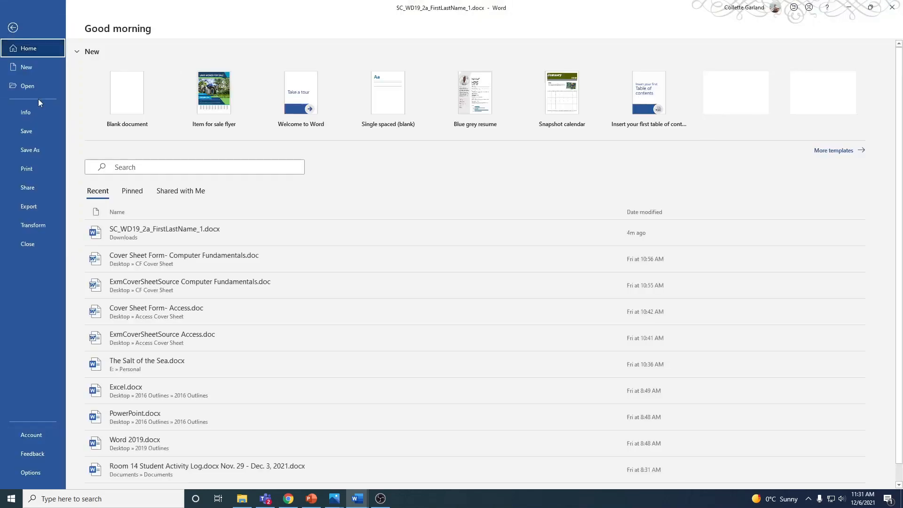
left_click(43, 152)
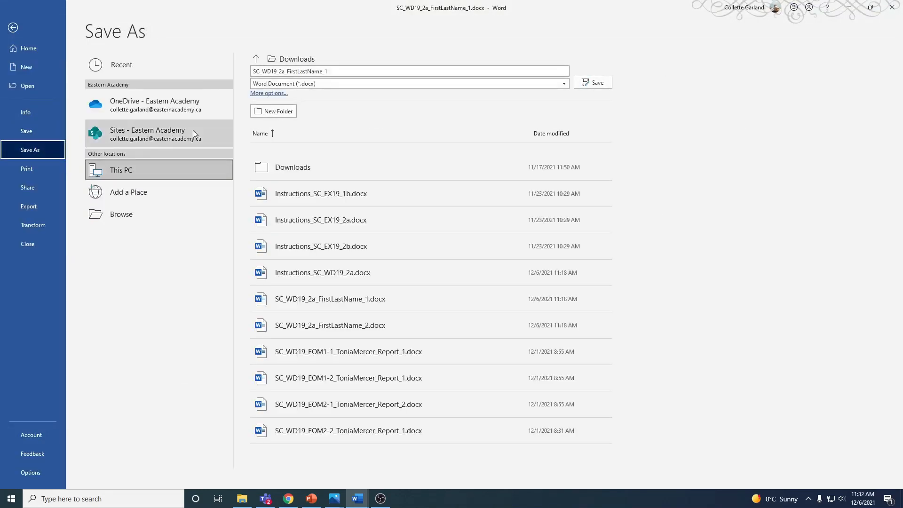
left_click(333, 72)
left_click(333, 71)
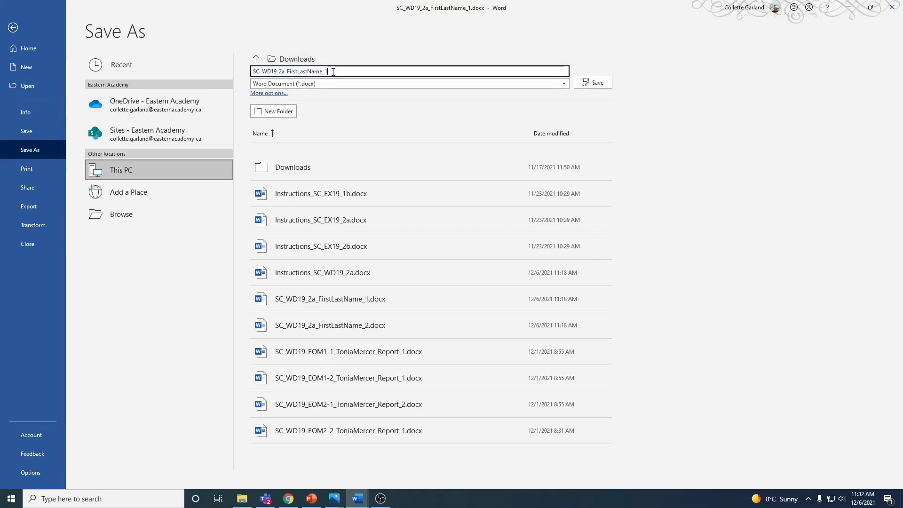
key("BackSpace")
type("2")
left_click(591, 84)
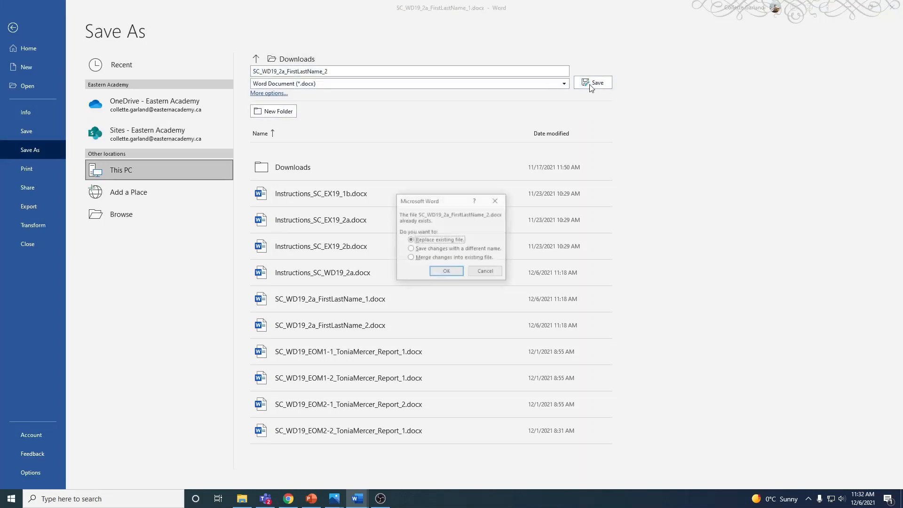
left_click(446, 271)
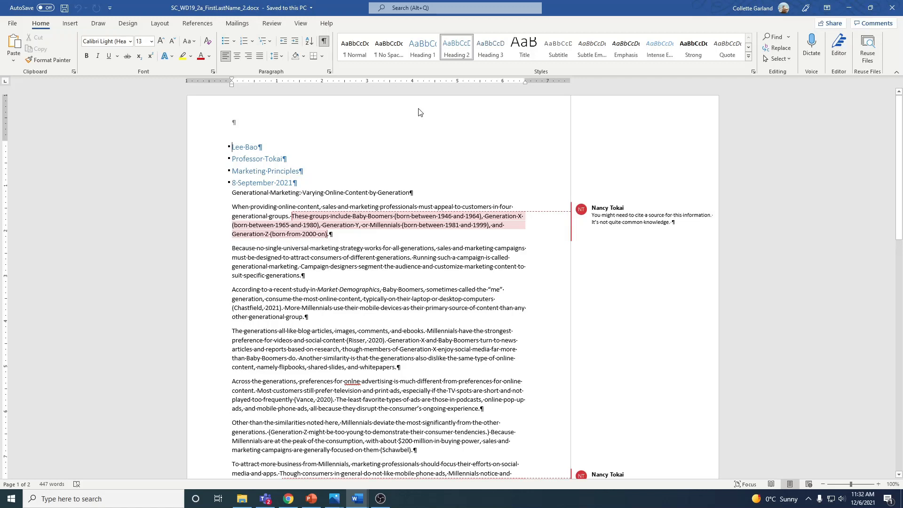
Set the document's citation and bibliography style to MLA Seventh Edition
left_click(199, 24)
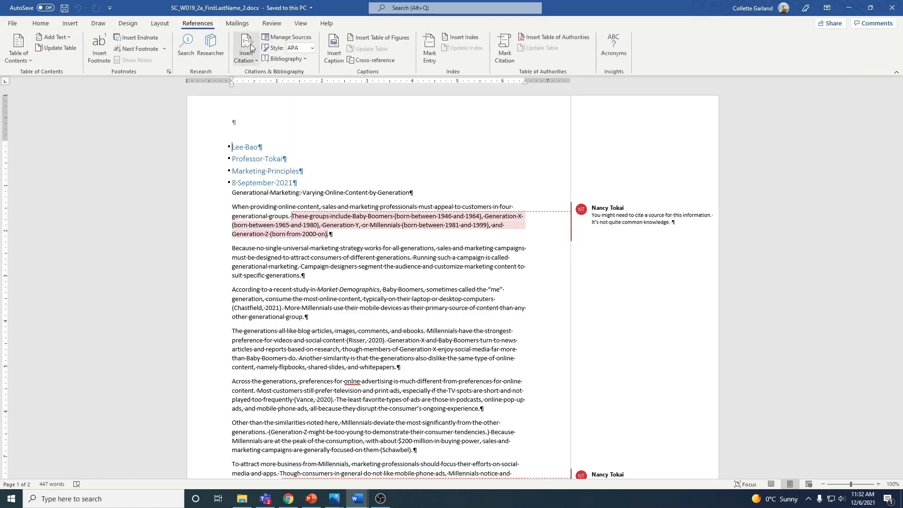
left_click(313, 48)
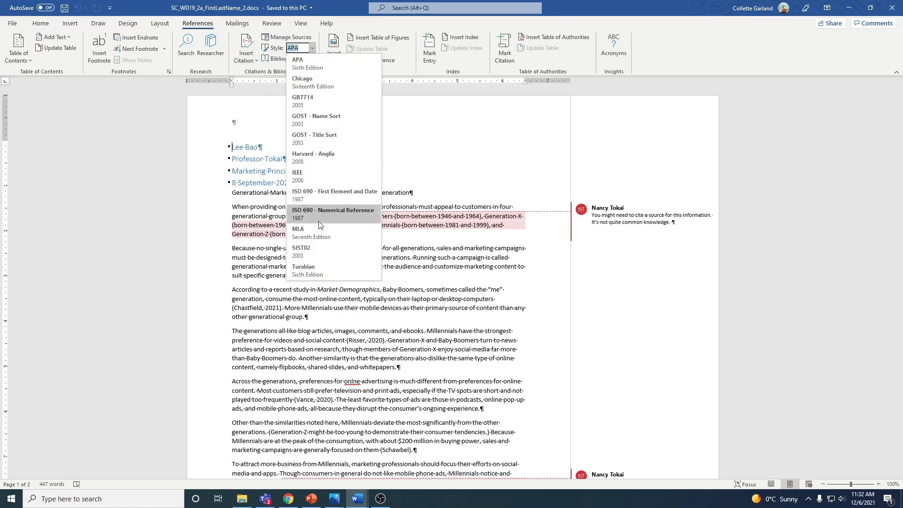
left_click(315, 235)
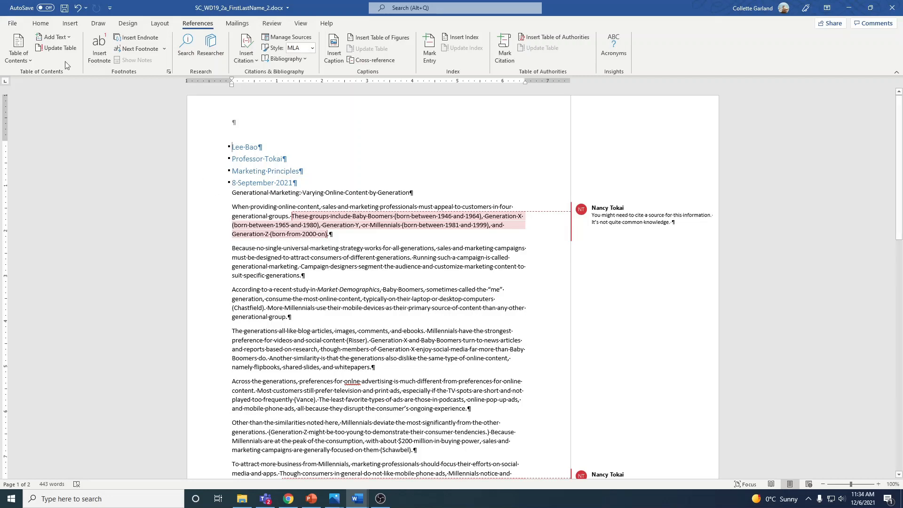
Modify the Normal style to use the Times New Roman font at 12 pt
left_click(47, 25)
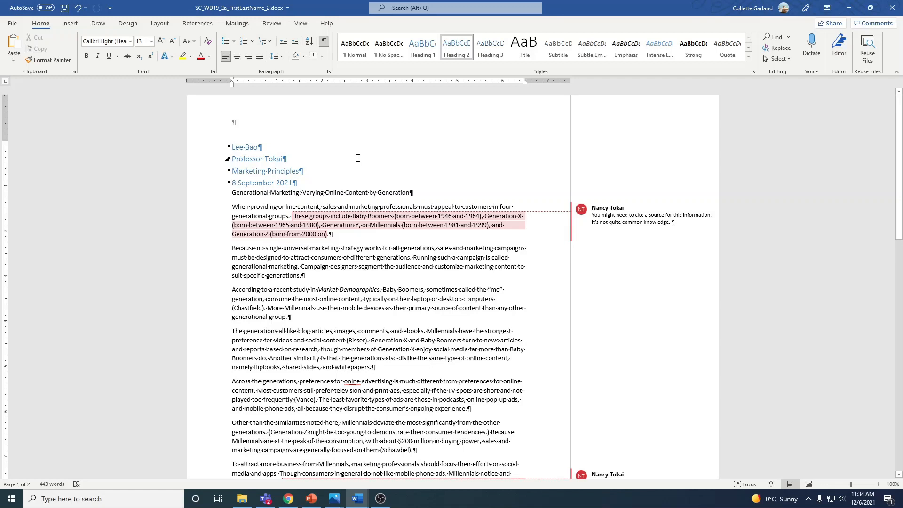
right_click(356, 49)
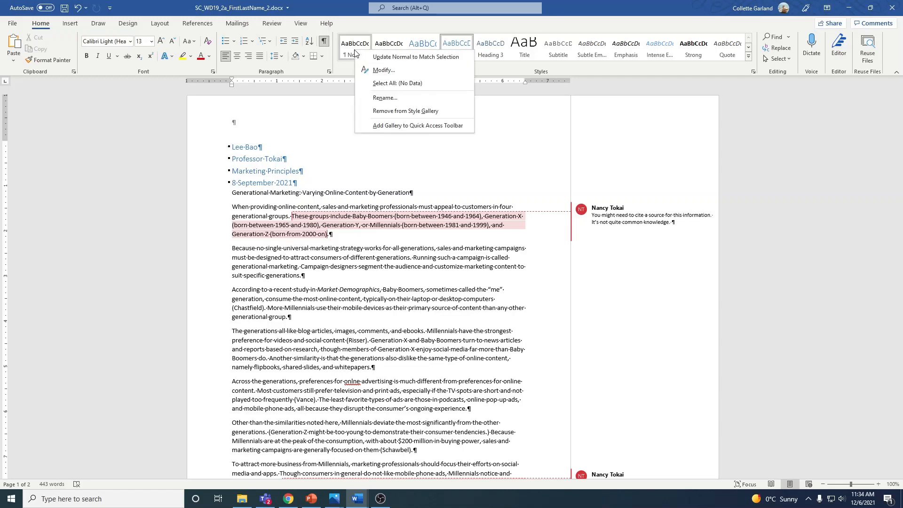
left_click(383, 70)
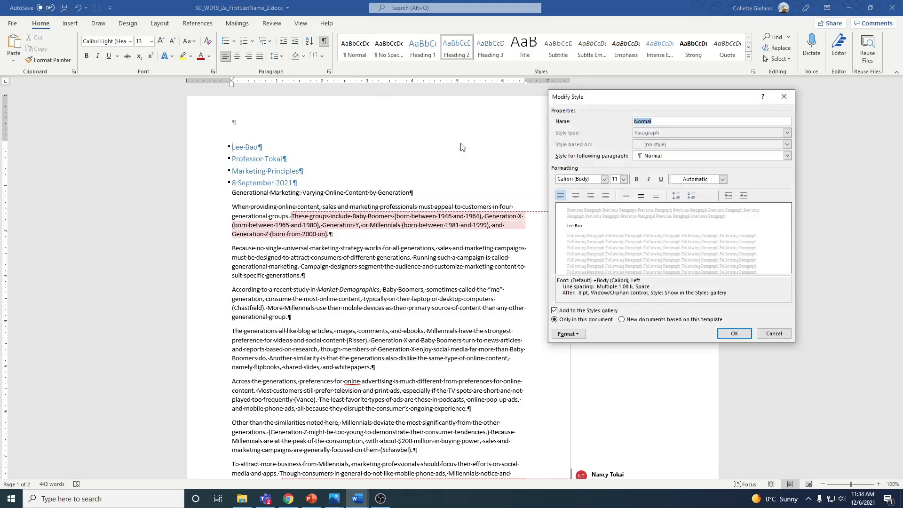
left_click(603, 179)
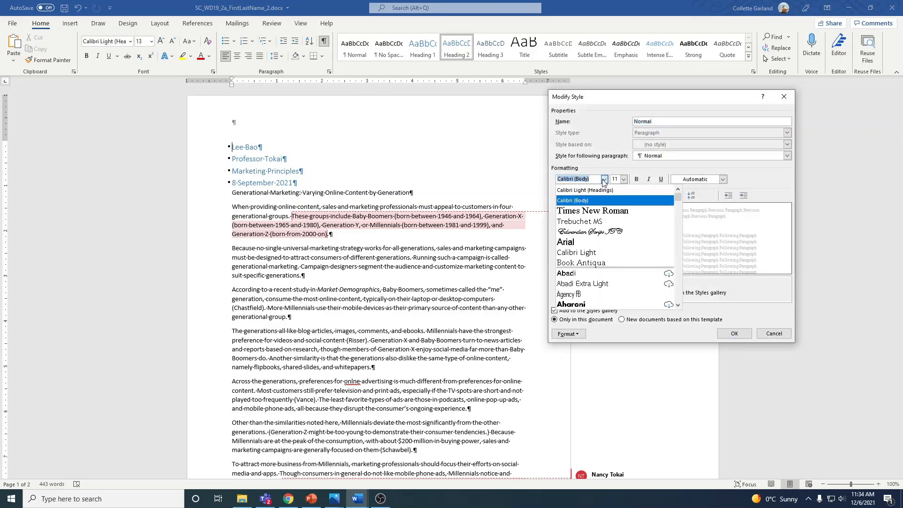
left_click(594, 212)
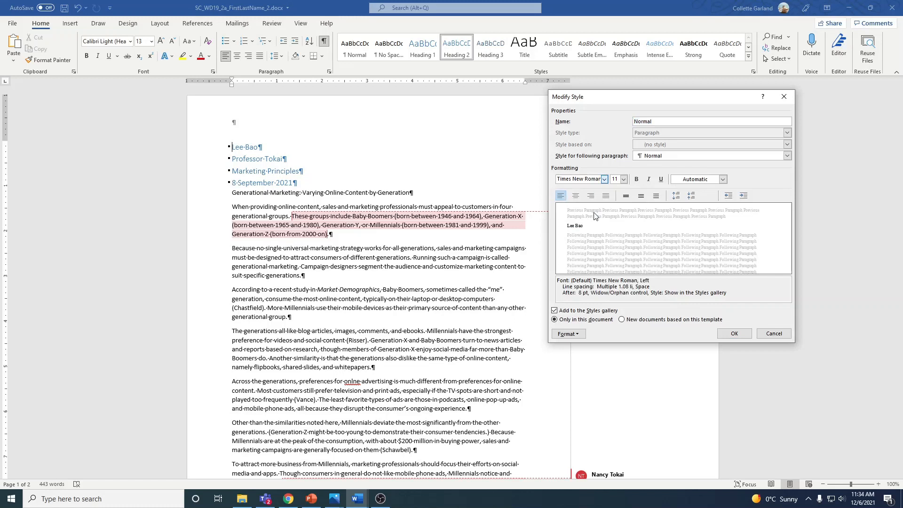
left_click(624, 179)
left_click(615, 214)
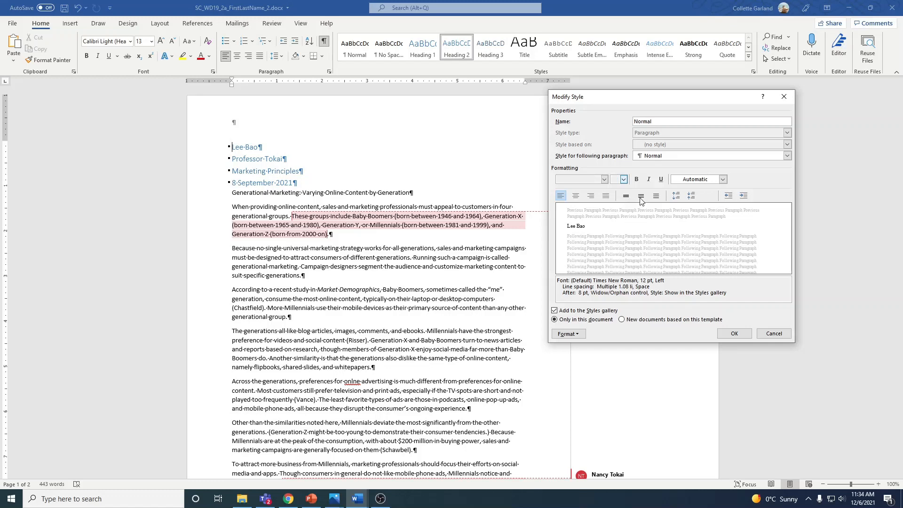
Give the Normal style double line spacing with no space after paragraphs, and confirm the style changes
left_click(656, 196)
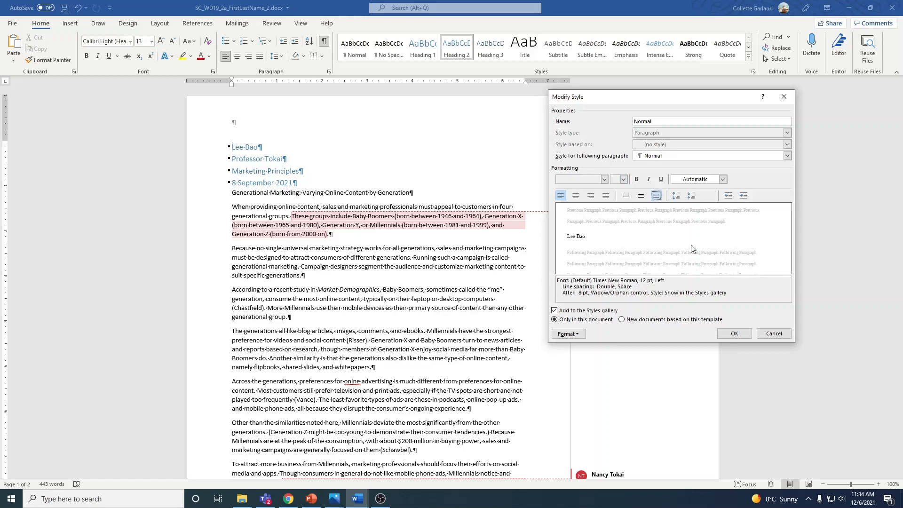
left_click(690, 196)
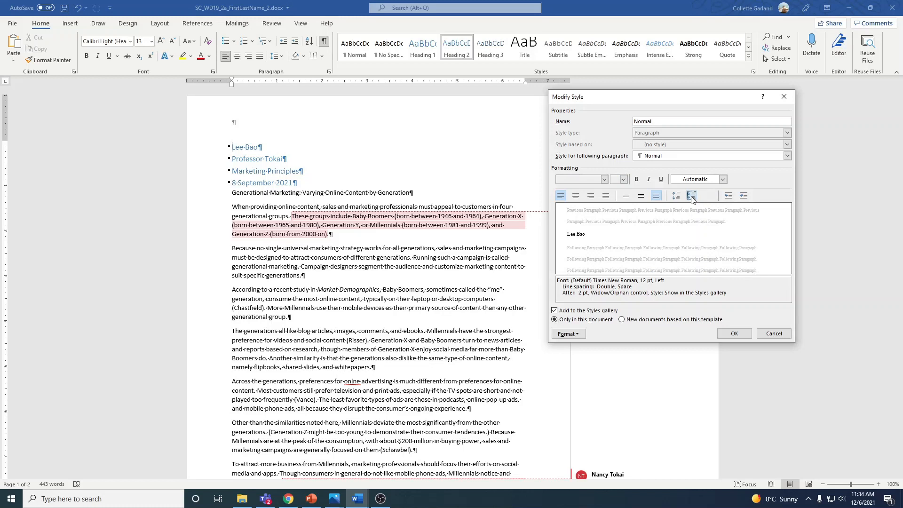
left_click(691, 196)
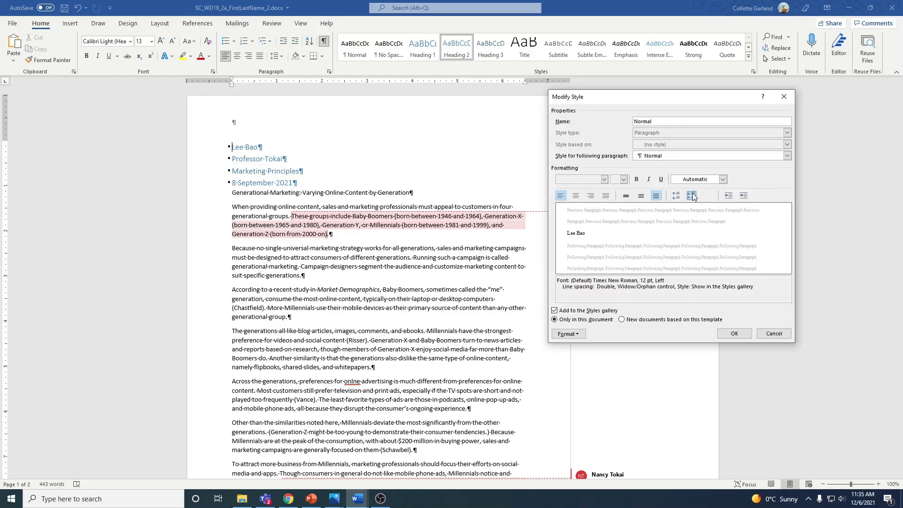
left_click(747, 334)
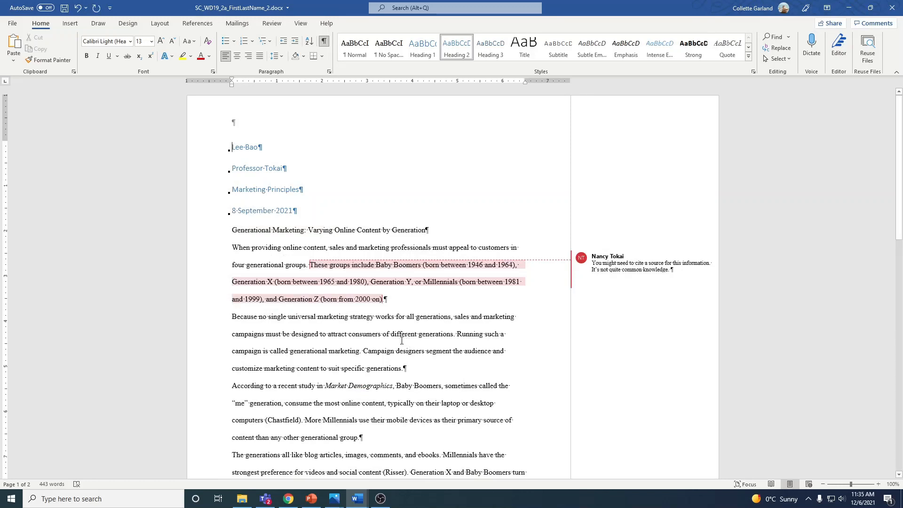
Apply the Normal style to the four bulleted lines above the paper's title, from the author's name to the date
left_click_drag(297, 211, 210, 140)
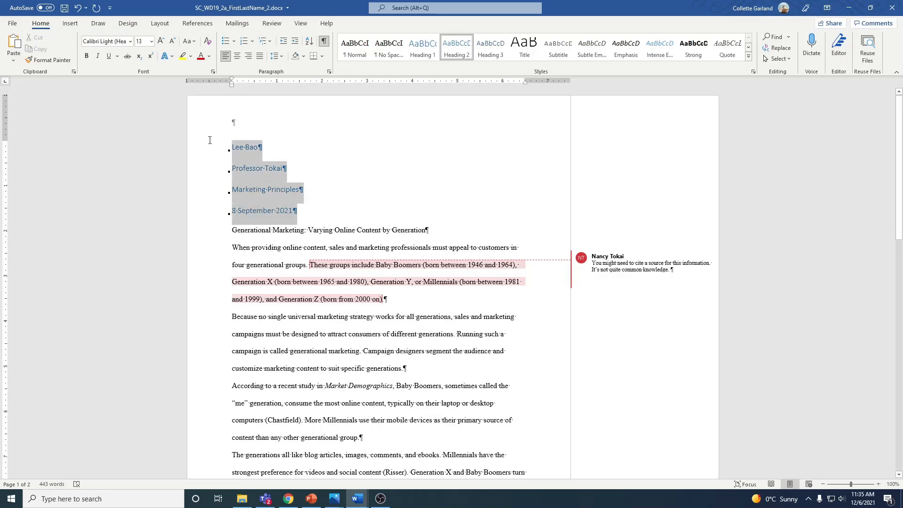
left_click(355, 47)
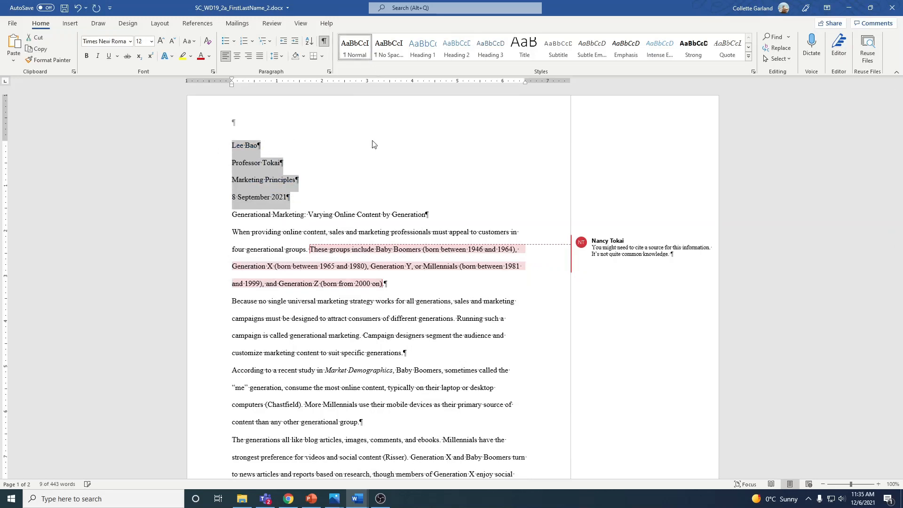
left_click(370, 213)
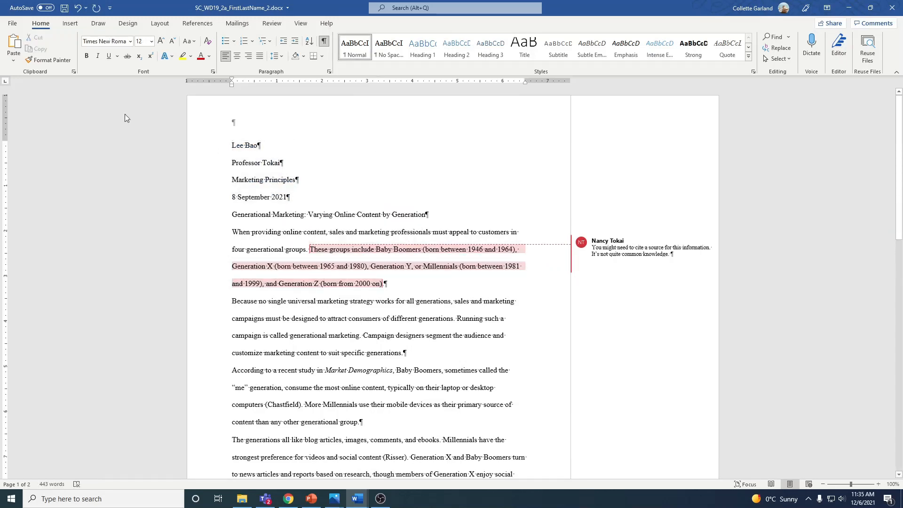
left_click(78, 8)
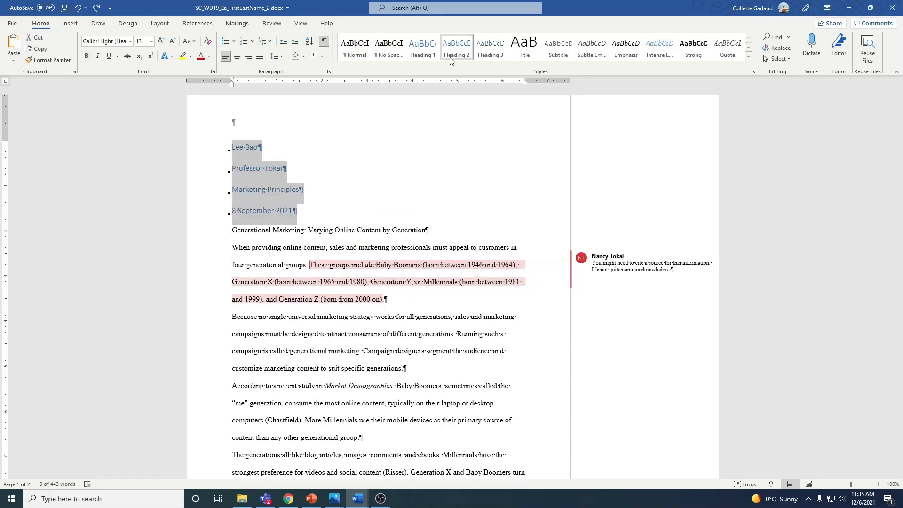
left_click(355, 47)
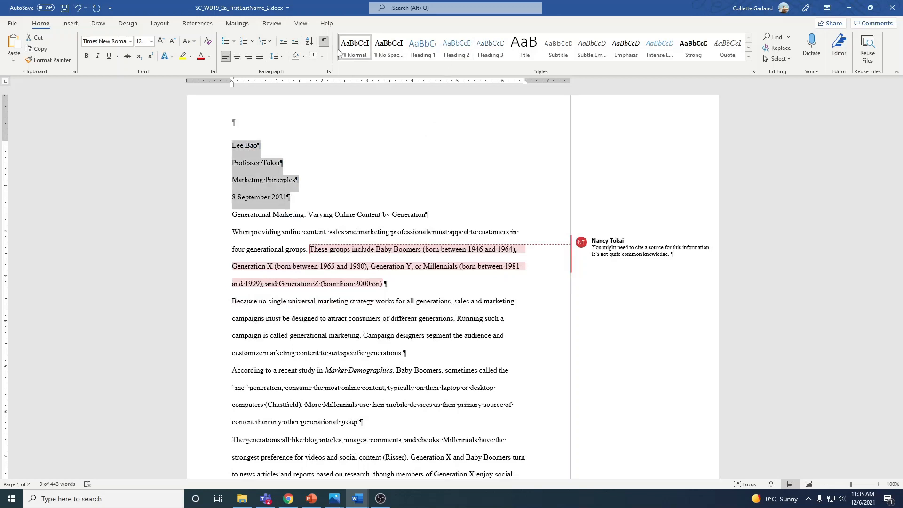
left_click(394, 204)
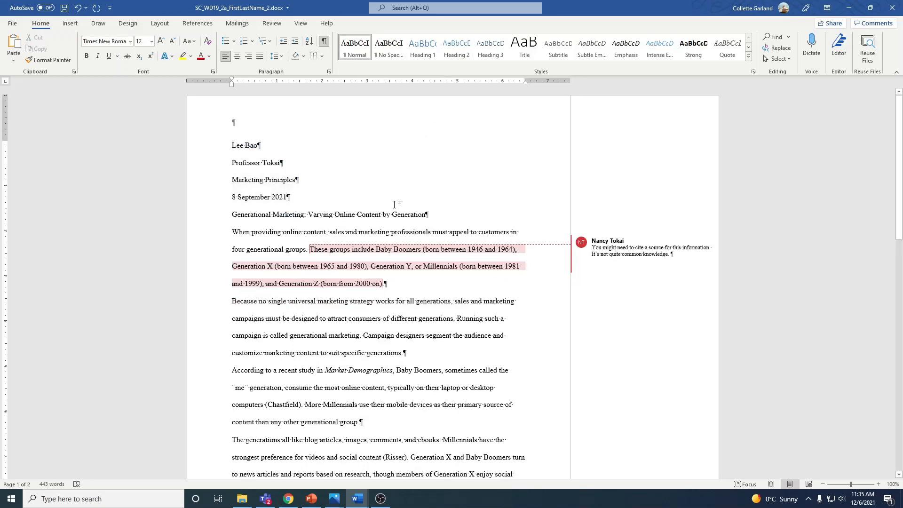
Center the title "Generational Marketing: Varying Online Content by Generation"
left_click(401, 215)
mouse_move(476, 255)
left_click(237, 57)
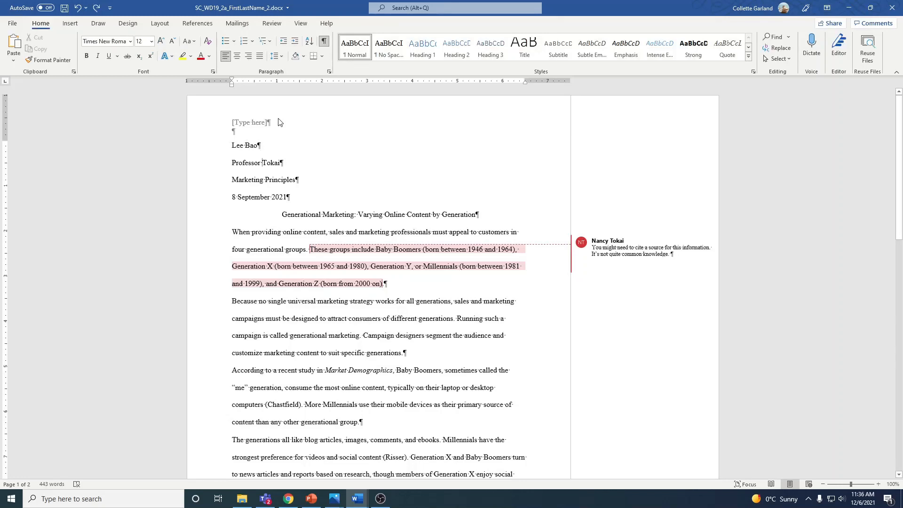
Insert a Blank built-in header and right-align its placeholder text
left_click(75, 23)
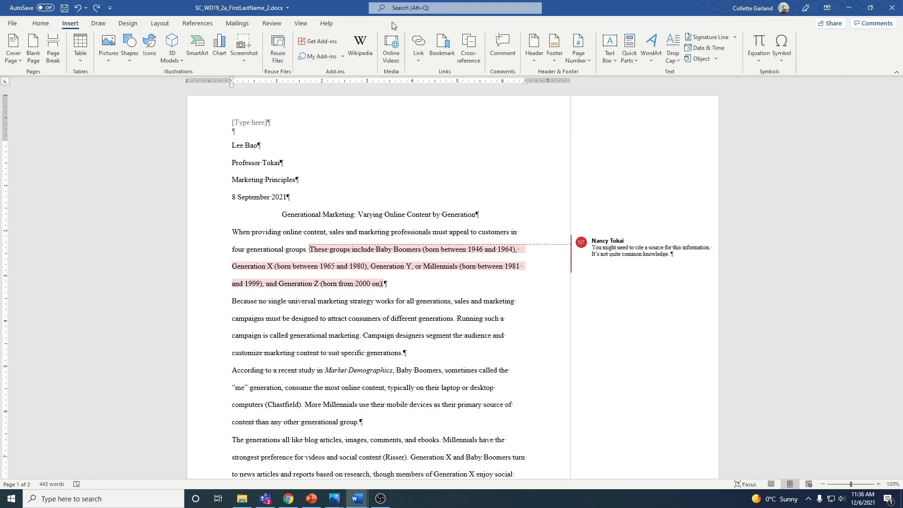
left_click(534, 59)
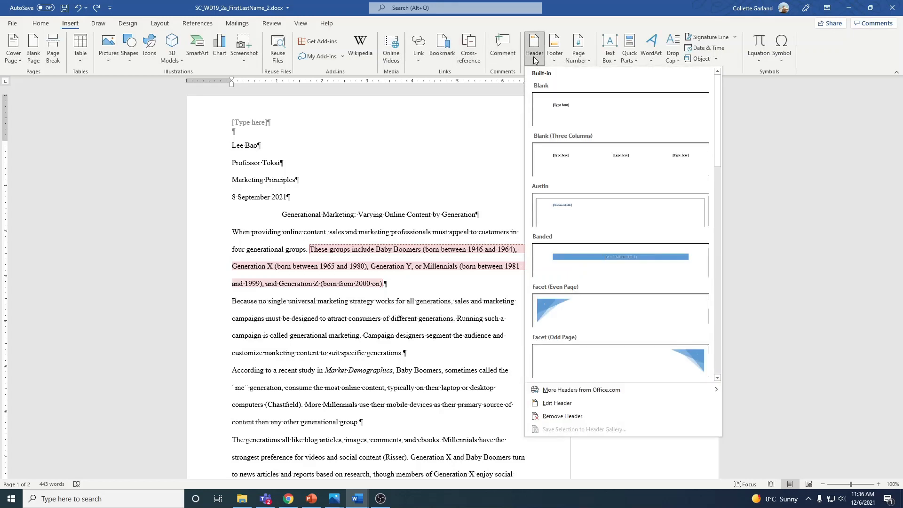
left_click(569, 115)
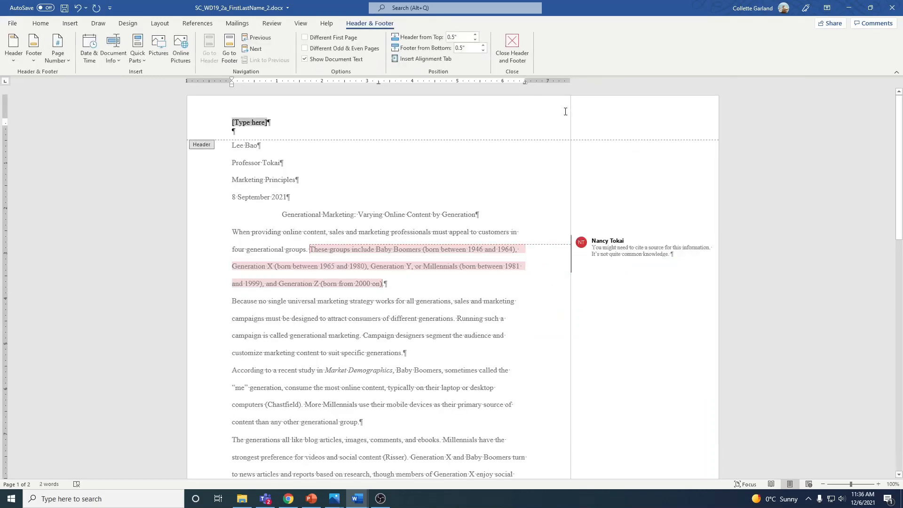
left_click(41, 23)
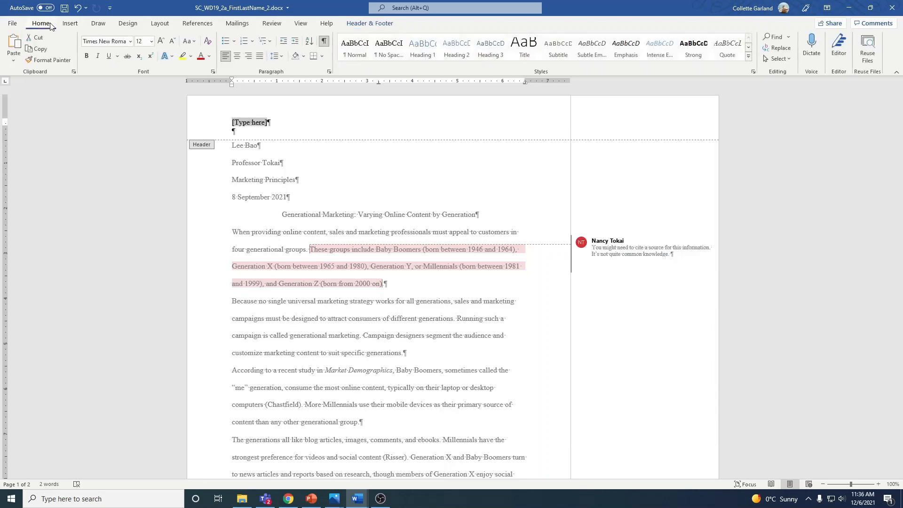
left_click(249, 57)
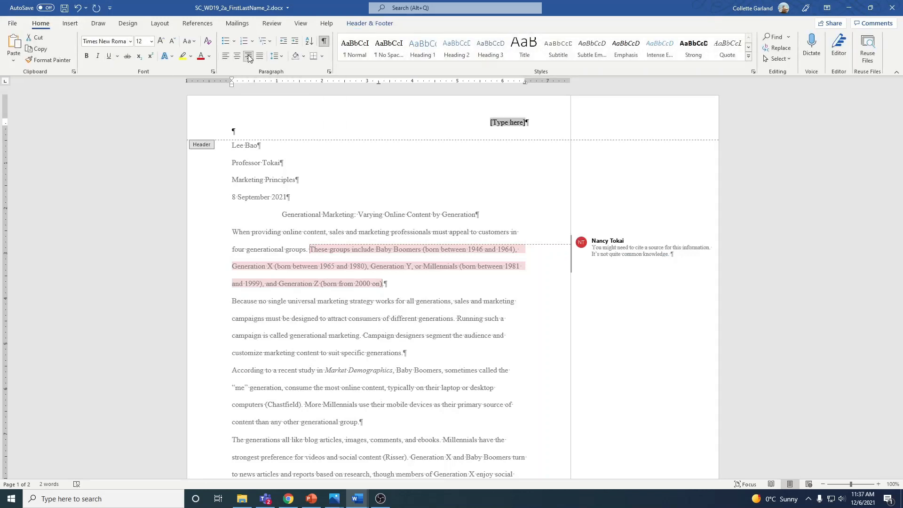
Enter the author's last name in the header, followed by a Plain Number page number at the current position
type("Bao")
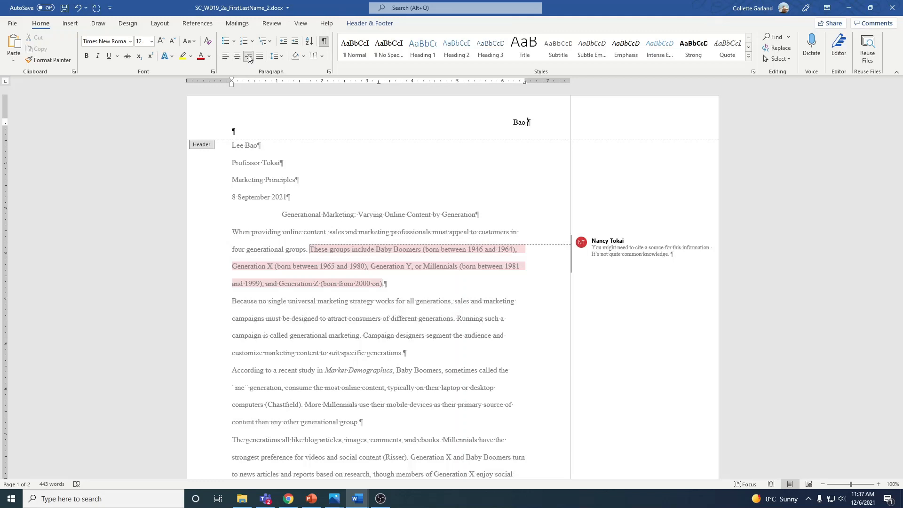
left_click(355, 28)
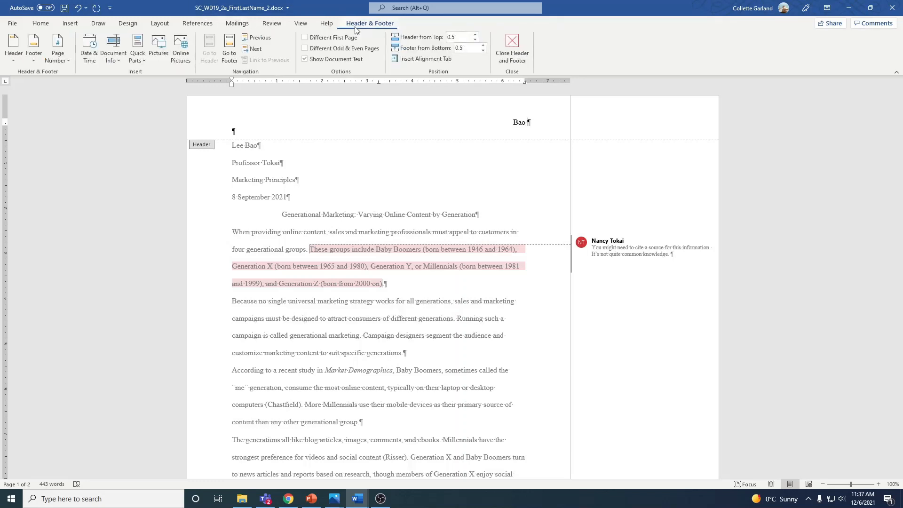
left_click(67, 60)
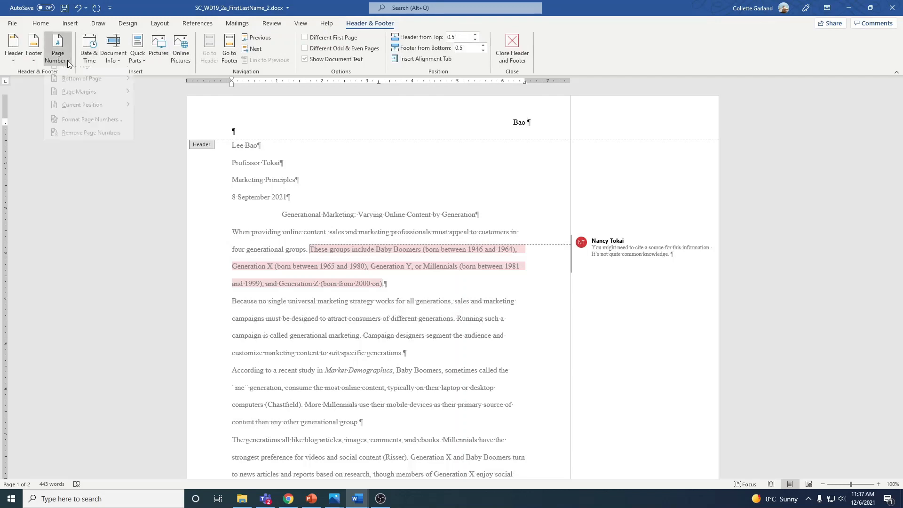
mouse_move(73, 116)
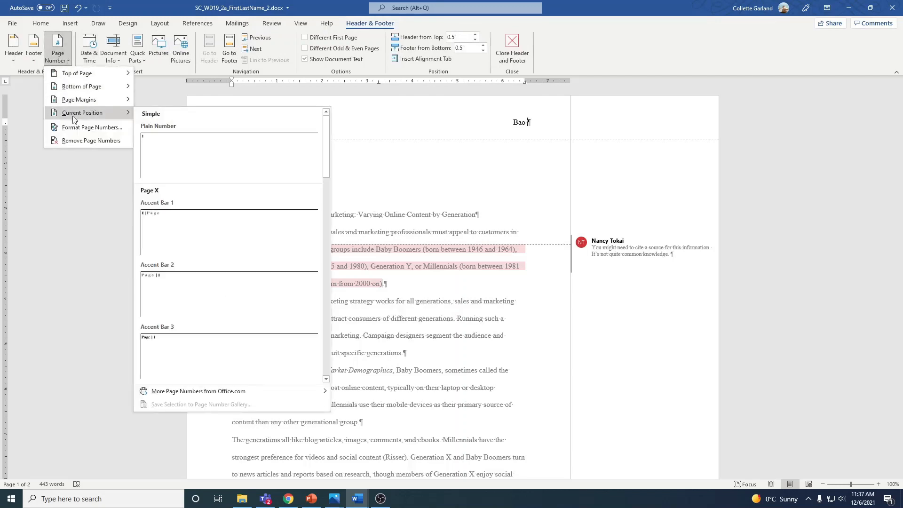
left_click(192, 158)
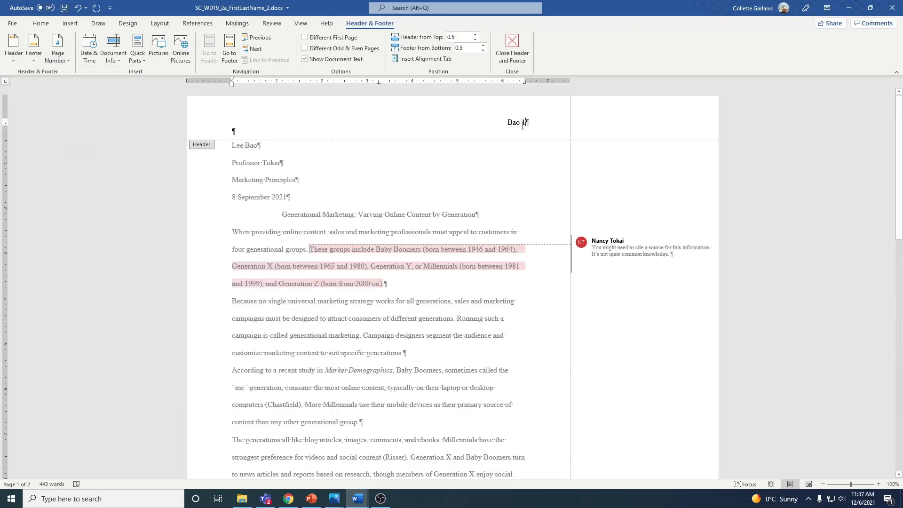
Check the header's last name and page number on both pages, and leave header editing
scroll(535, 326, "down", 5)
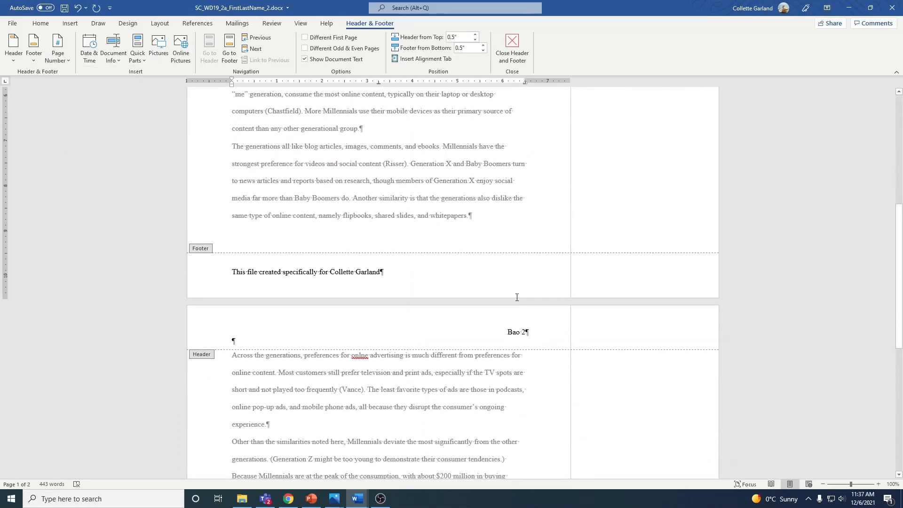
scroll(535, 326, "up", 5)
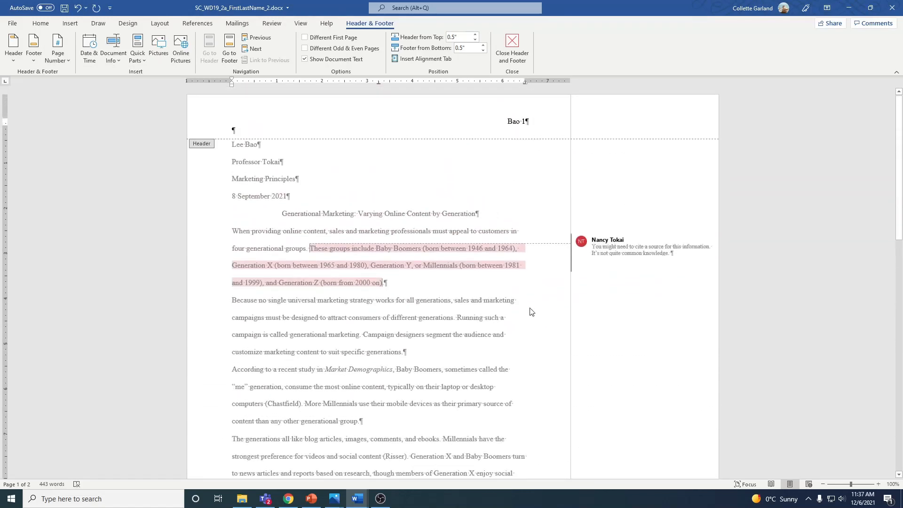
left_click(517, 53)
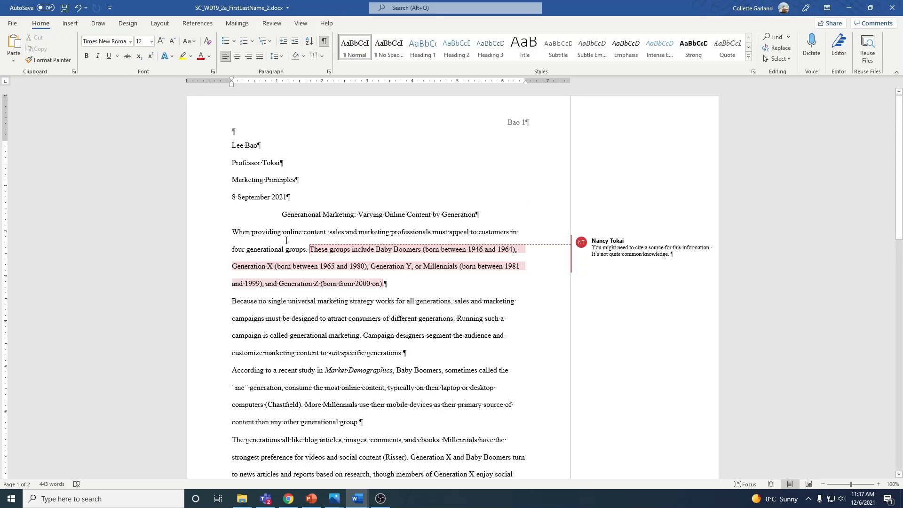
Give all body paragraphs, from "When providing online content" through "ebooks and articles", a first-line indent of 0.5"
scroll(286, 241, "down", 15)
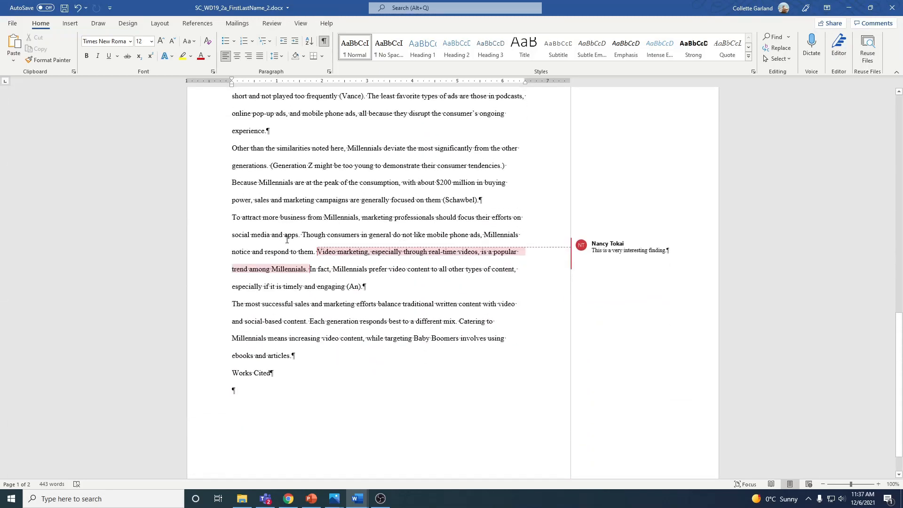
left_click_drag(298, 356, 233, 165)
scroll(250, 302, "up", 3)
scroll(250, 298, "up", 10)
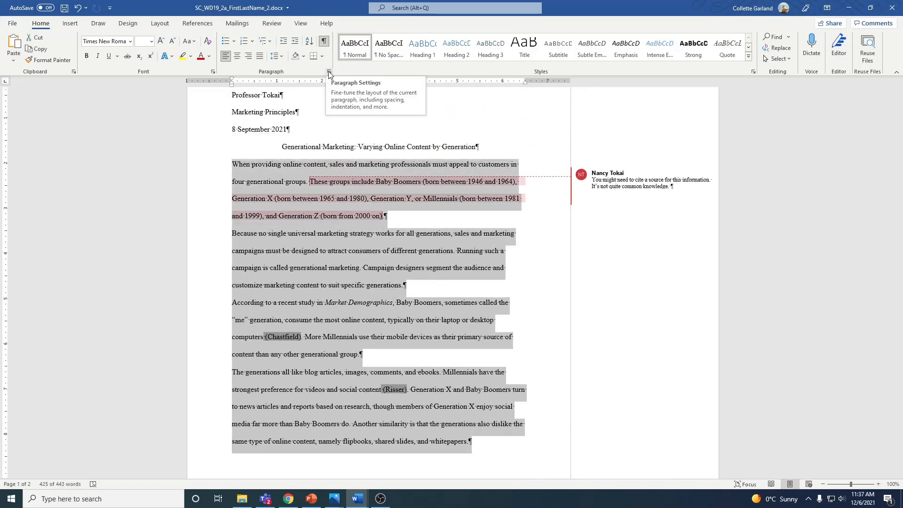
left_click(329, 73)
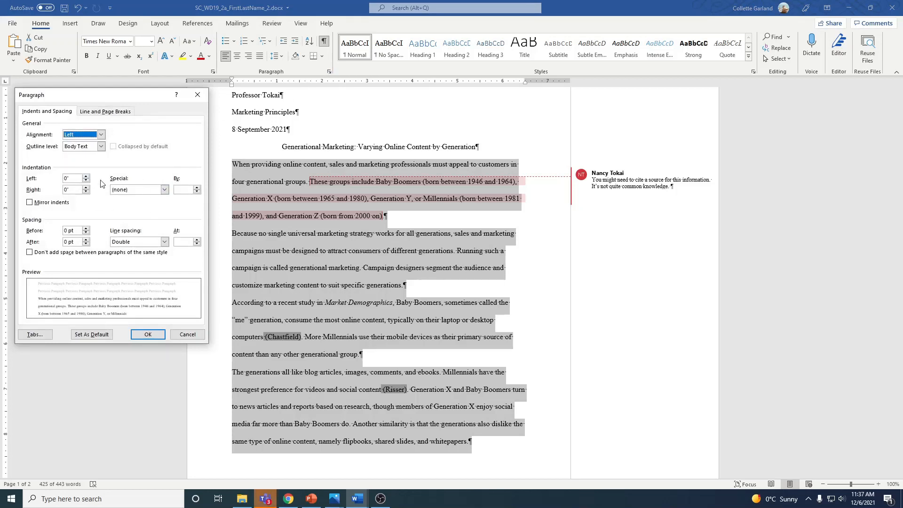
left_click(164, 189)
left_click(156, 204)
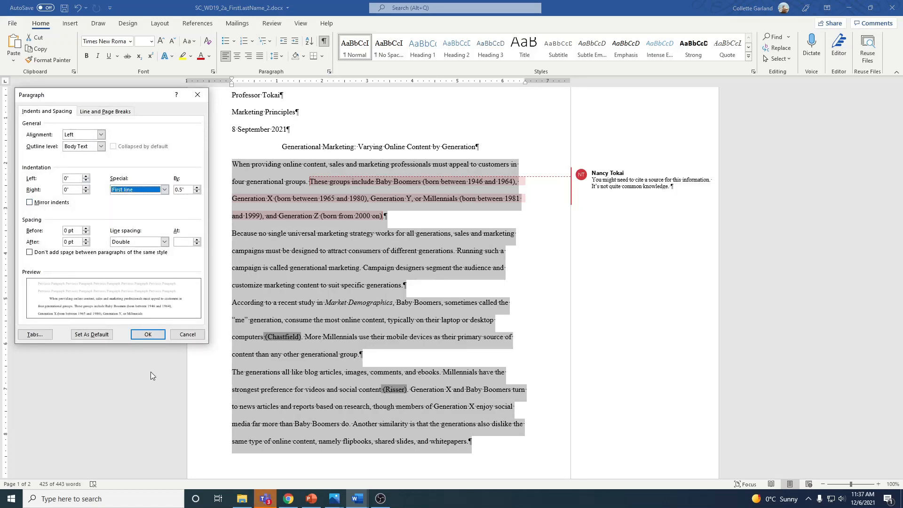
left_click(148, 334)
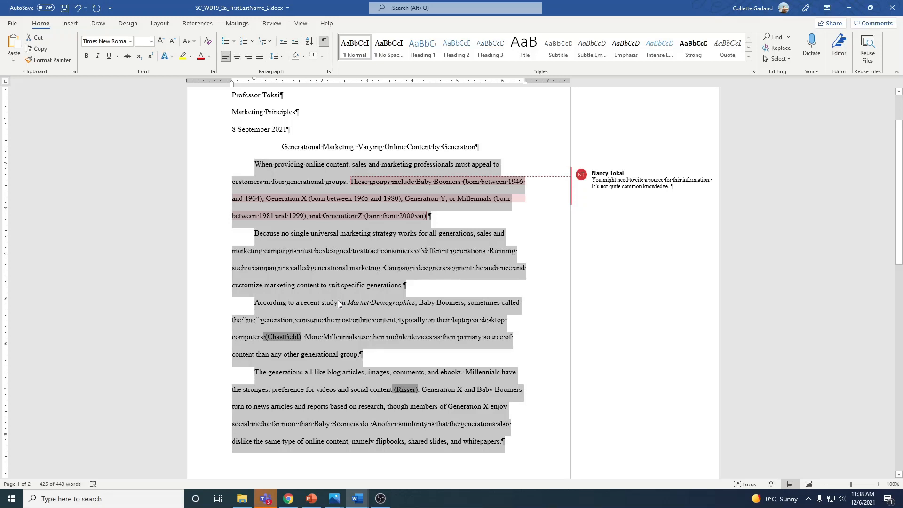
left_click(479, 289)
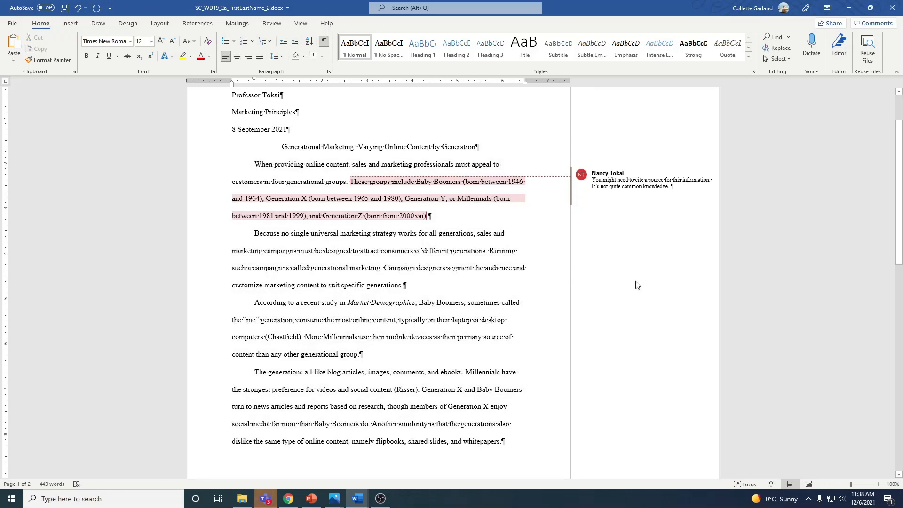
Delete the comment on the first body paragraph that suggests citing a source for the generational groups
mouse_move(665, 202)
left_click(678, 178)
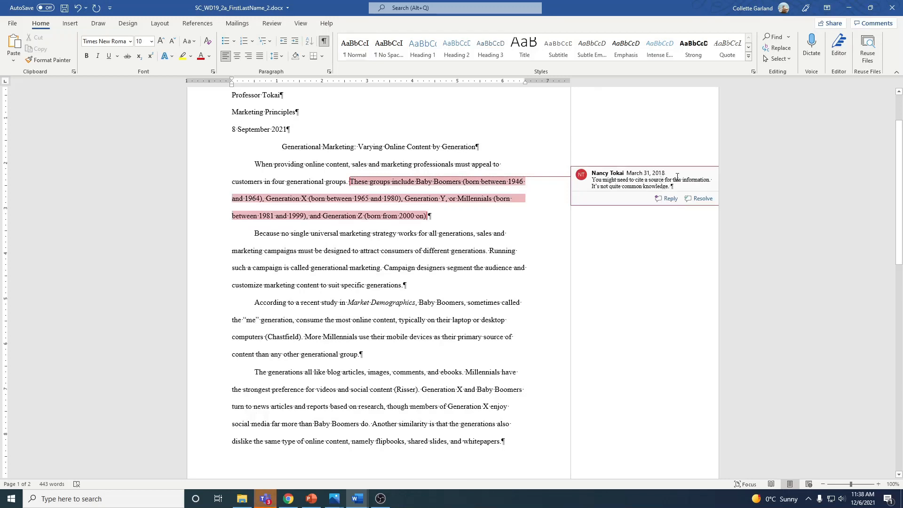
left_click(266, 25)
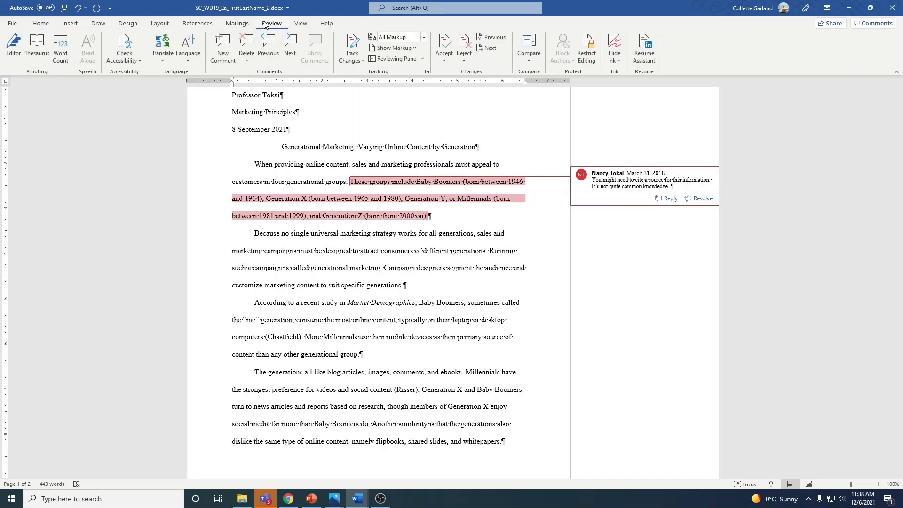
left_click(247, 40)
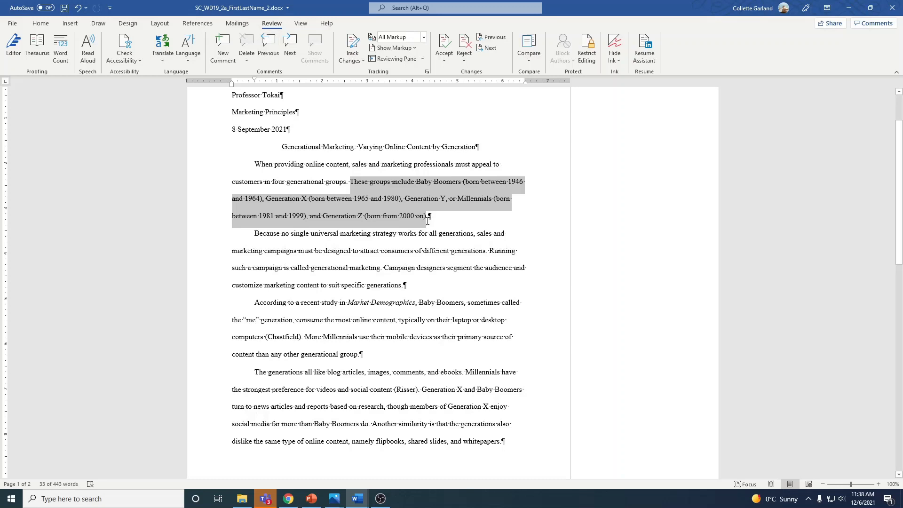
Start a new Web site source for a citation before the first body paragraph's final period, with corporate author Pew Research Center and page name Generation Study
left_click(464, 227)
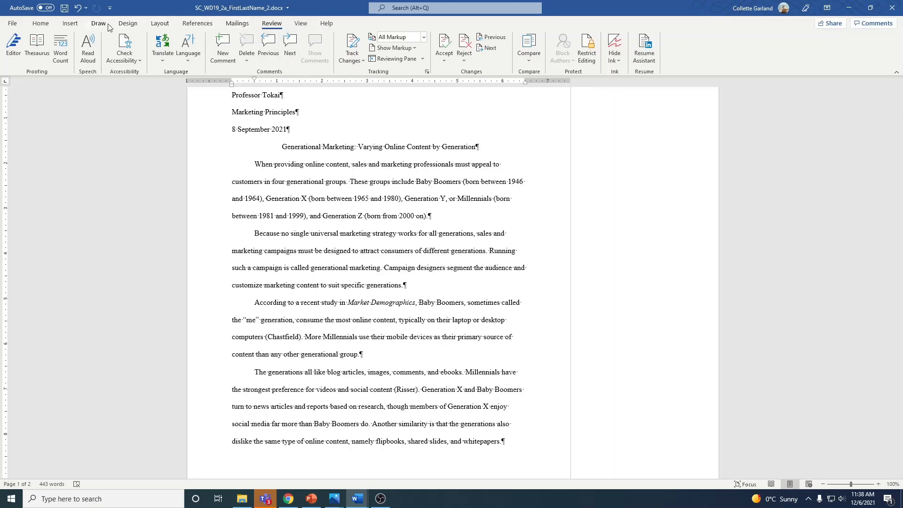
left_click(198, 24)
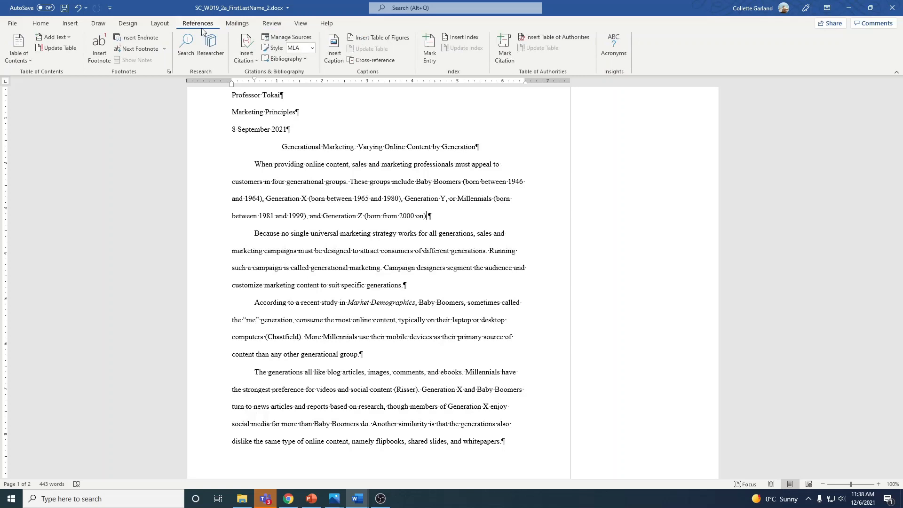
left_click(250, 59)
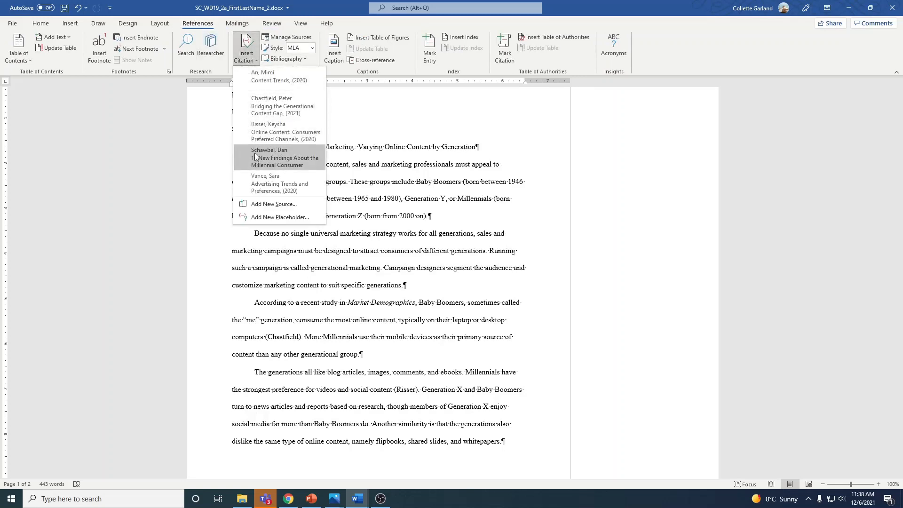
left_click(272, 204)
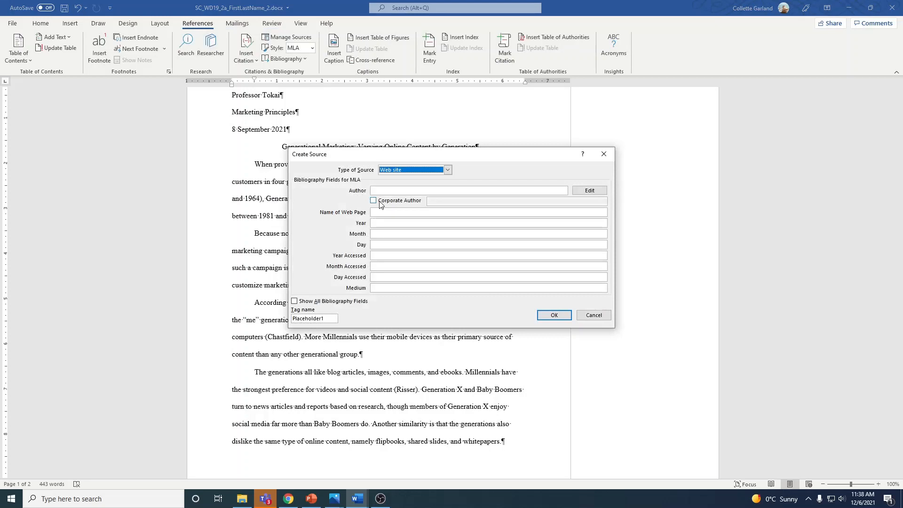
left_click(375, 201)
left_click(442, 200)
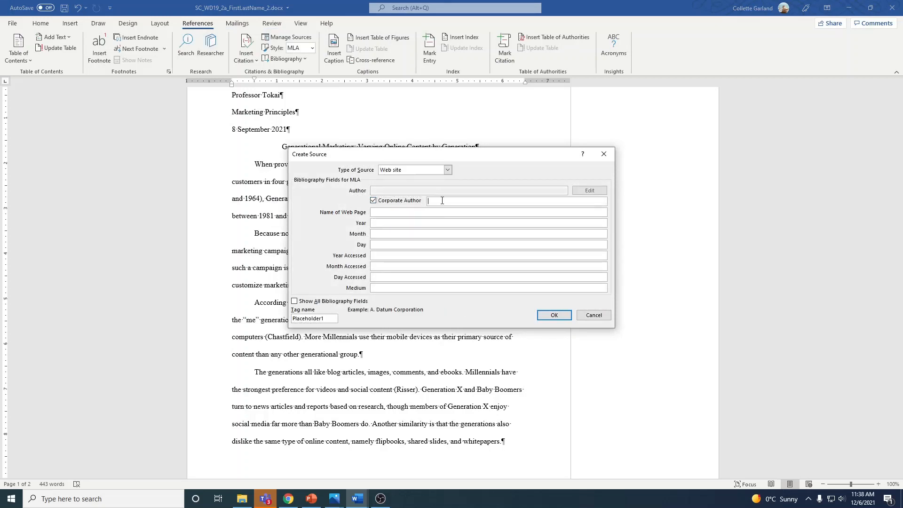
type("Pew Research Center")
left_click(418, 213)
type("Genera")
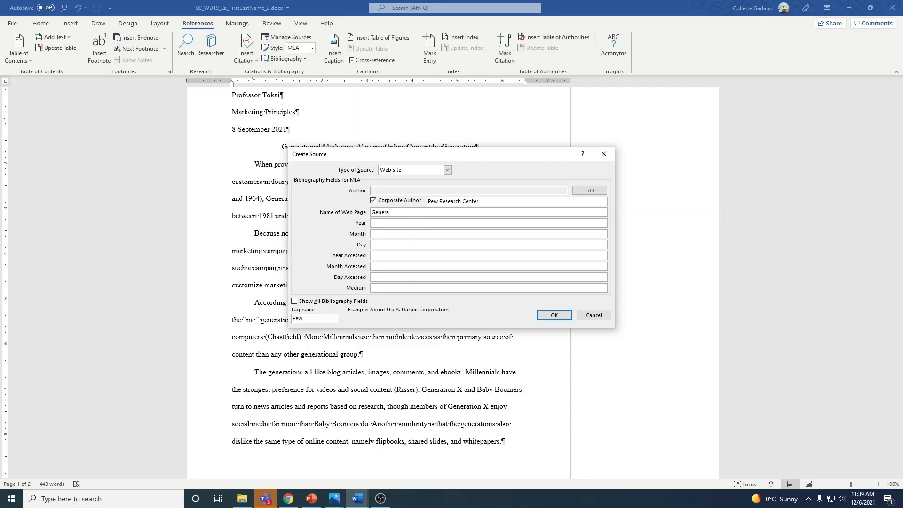
type("tion Study")
Set the new source's publication year to 2020 and its month to May
key("Tab")
type("202")
key("Tab")
type("mAY")
key("Tab")
left_click(388, 232)
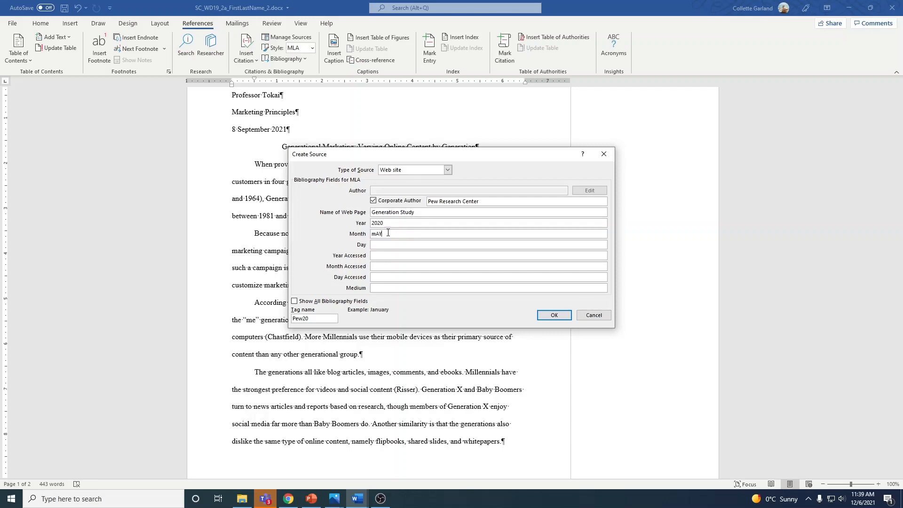
key("BackSpace")
key("BackSpace")
key("BackSpace")
type("May")
key("Tab")
Set the source's access date to 2021, August, 30 and its medium to Website, and insert the citation
key("Tab")
type("2021")
key("Tab")
type("Augus")
key("Tab")
type("30")
key("Tab")
type("Website")
left_click(554, 315)
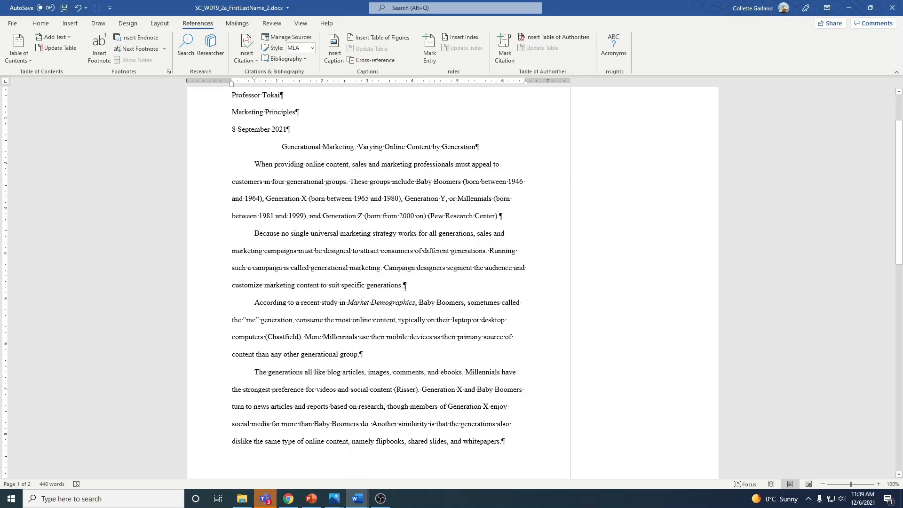
Insert a citation to the existing source "Bridging the Generational Content Gap" before the final period of the second body paragraph
left_click(403, 285)
left_click(245, 55)
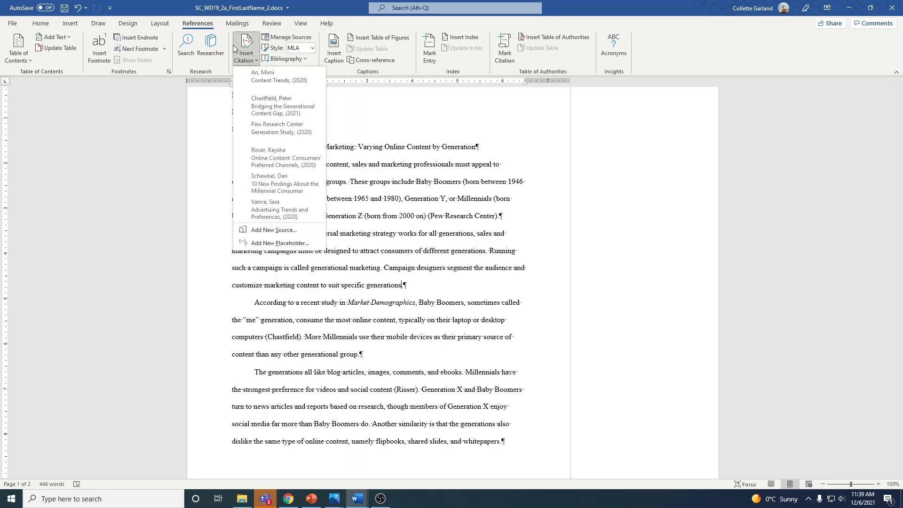
left_click(255, 104)
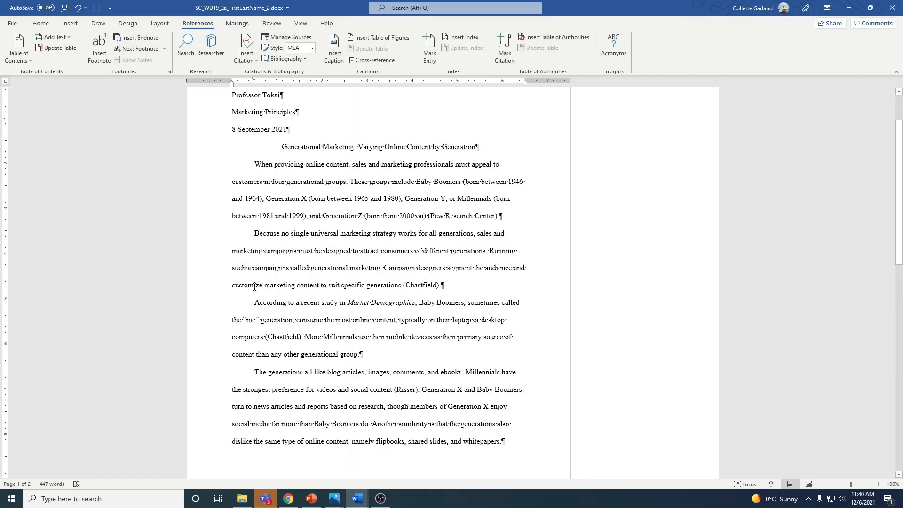
Replace "customize" in the second body paragraph with the Thesaurus synonym "tailor", and close the Thesaurus
left_click(276, 25)
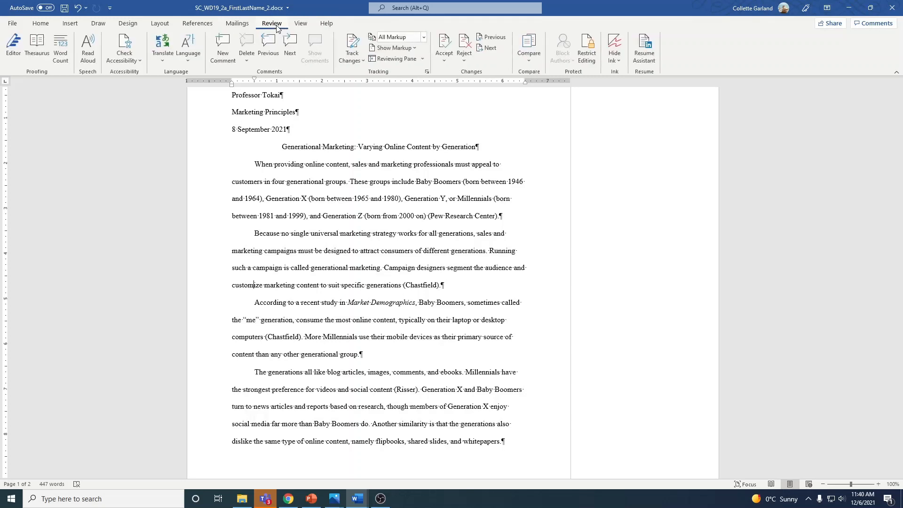
left_click(37, 55)
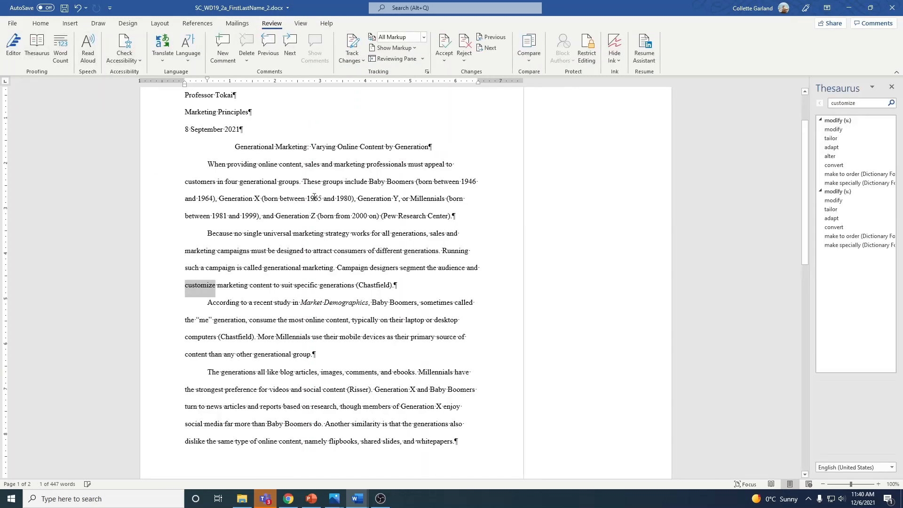
left_click(835, 139)
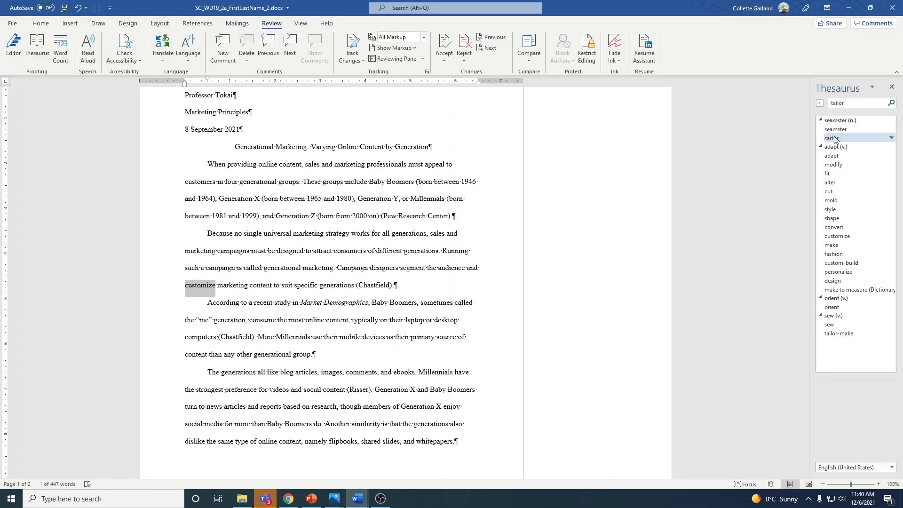
left_click(819, 103)
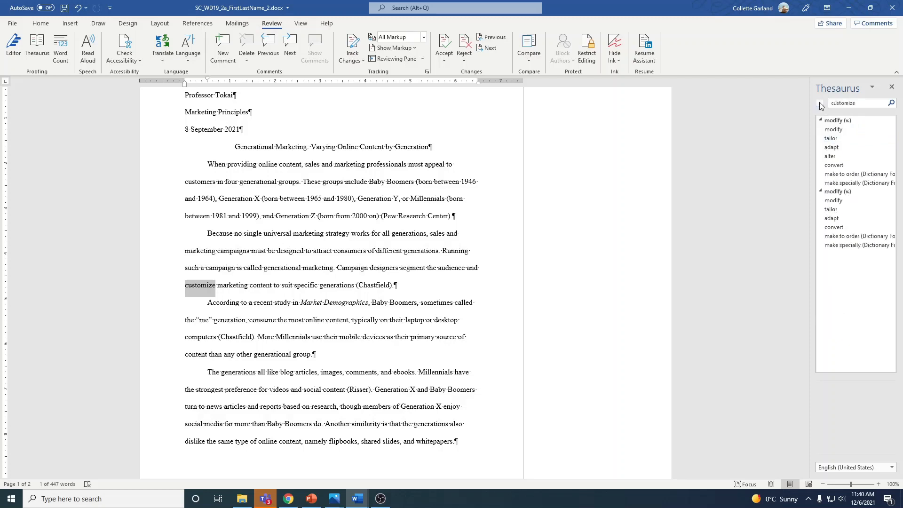
left_click(892, 138)
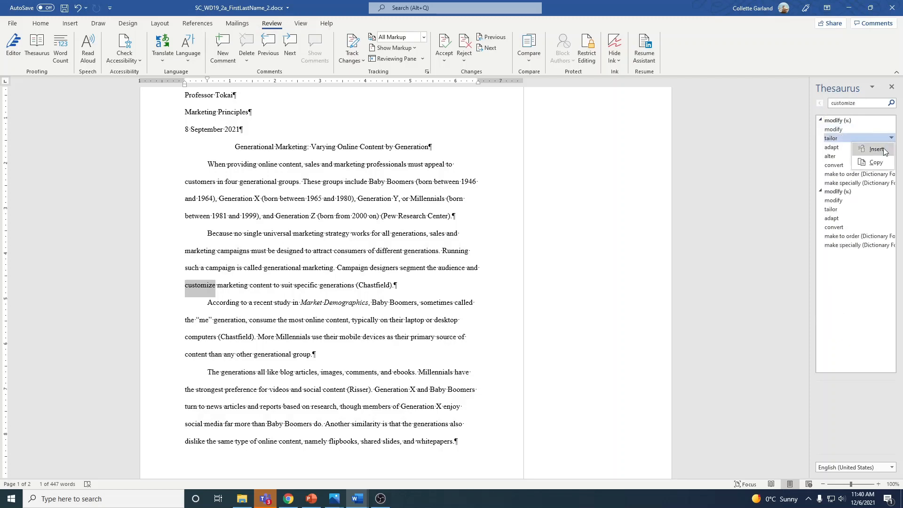
left_click(877, 150)
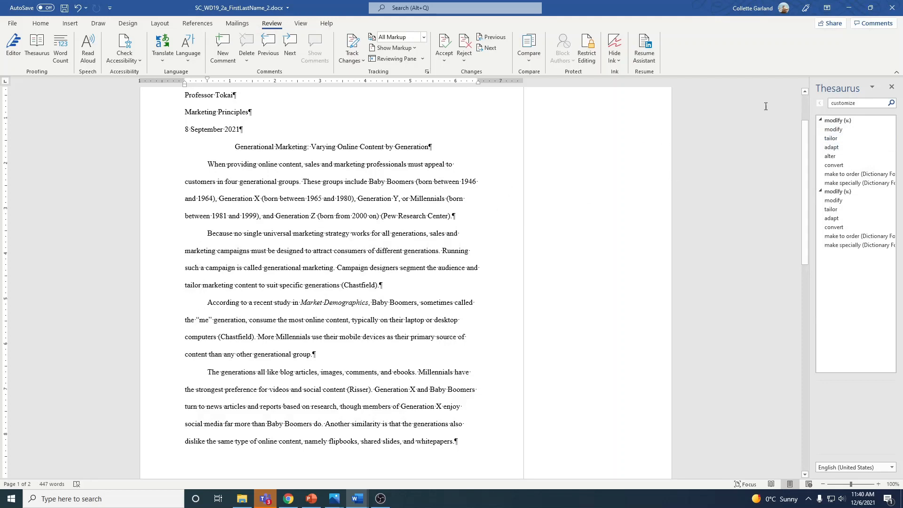
left_click(891, 87)
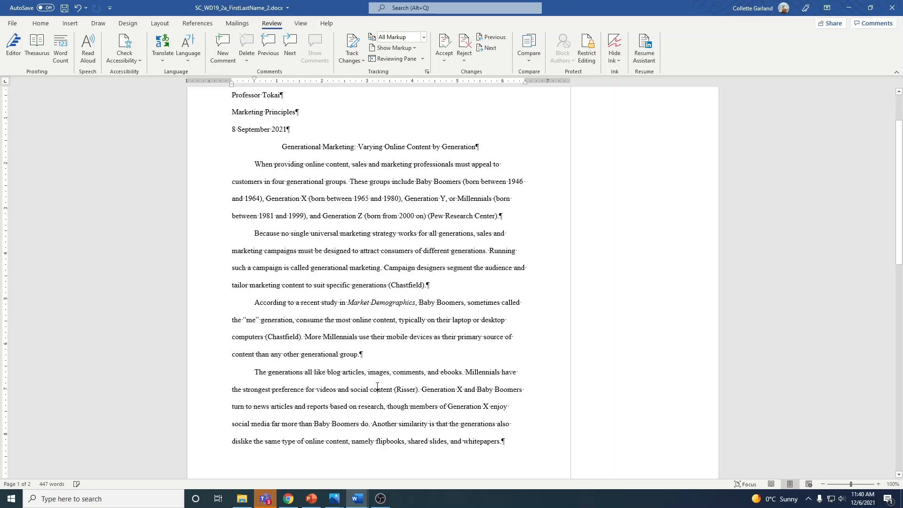
Edit the source of the citation in the fourth body paragraph, "Online Content: Consumers' Preferred Channels", setting its day accessed to 8
left_click(377, 387)
right_click(406, 388)
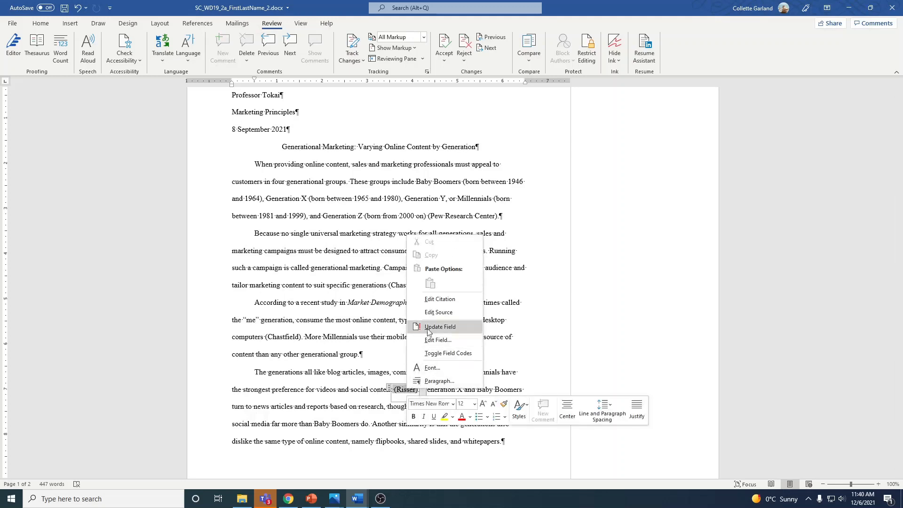
left_click(437, 312)
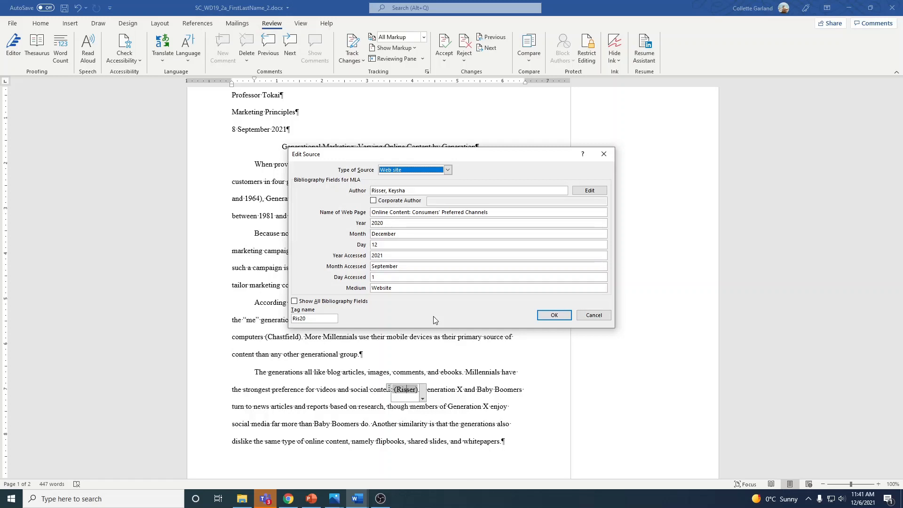
left_click(390, 276)
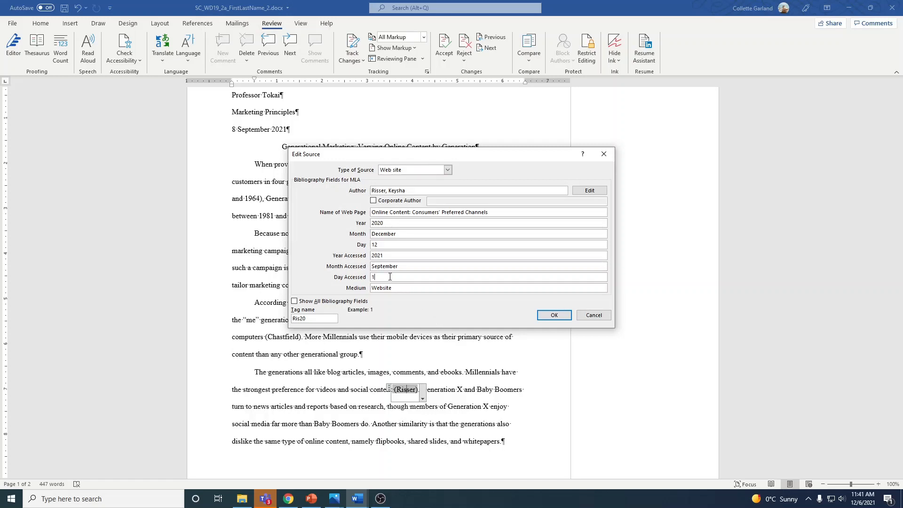
type("8")
left_click(550, 315)
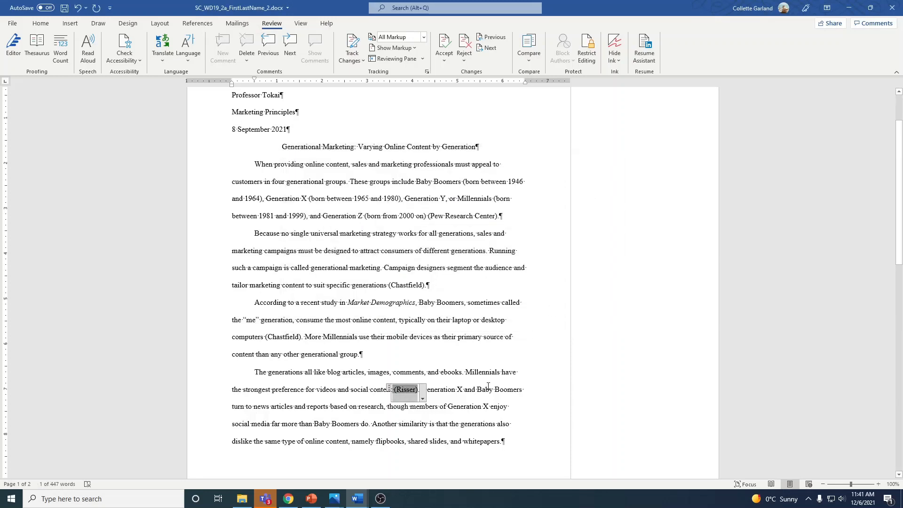
Start a new citation source before the final period of the fourth body paragraph, with Article in a Periodical as its type
left_click(490, 372)
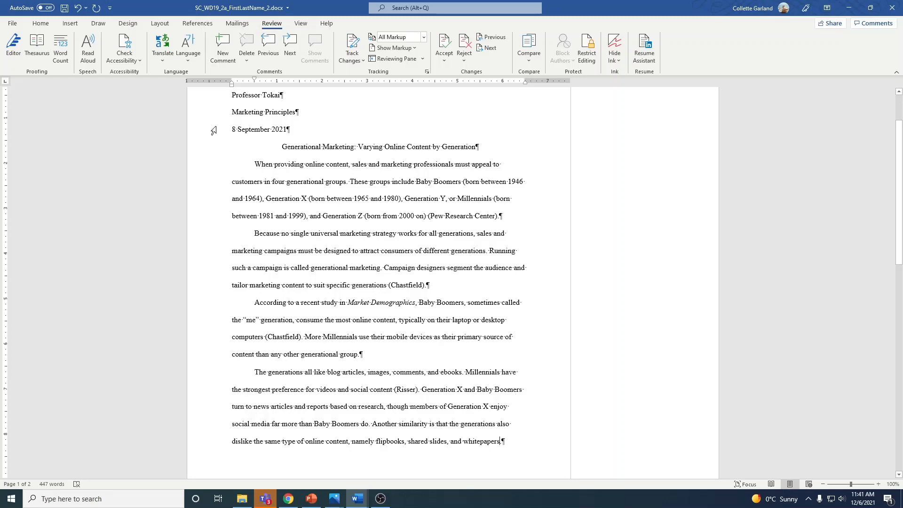
left_click(186, 25)
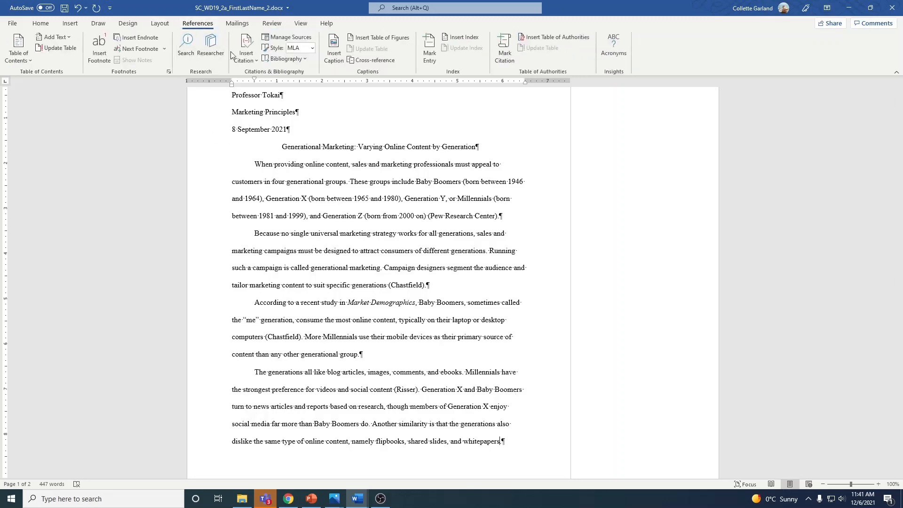
left_click(244, 59)
left_click(299, 229)
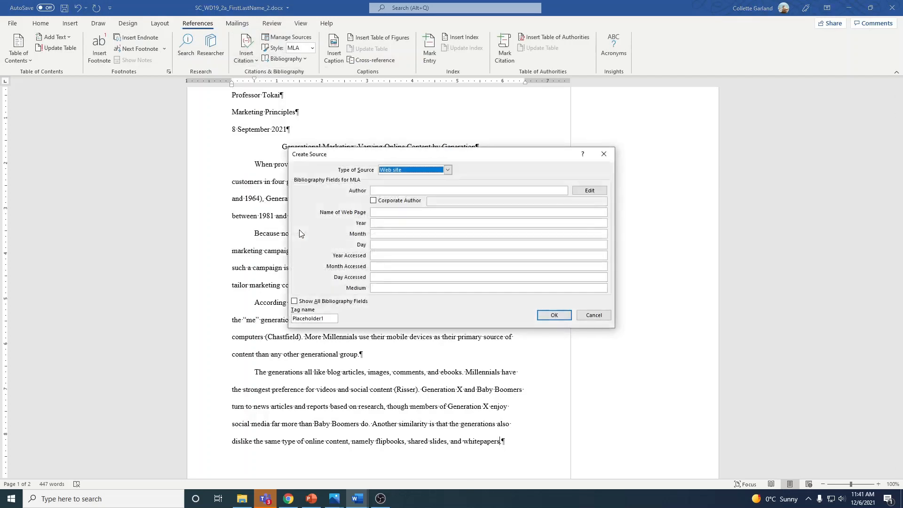
left_click(447, 170)
left_click(404, 184)
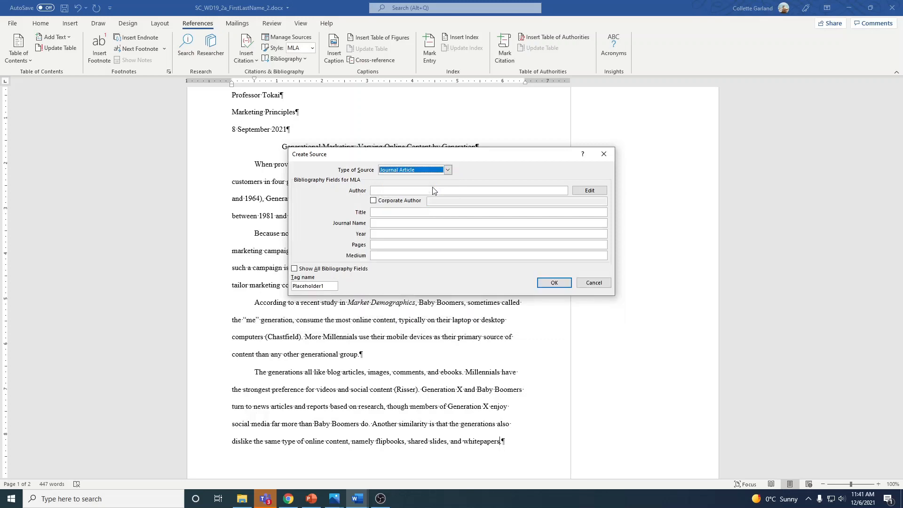
left_click(449, 171)
left_click(432, 191)
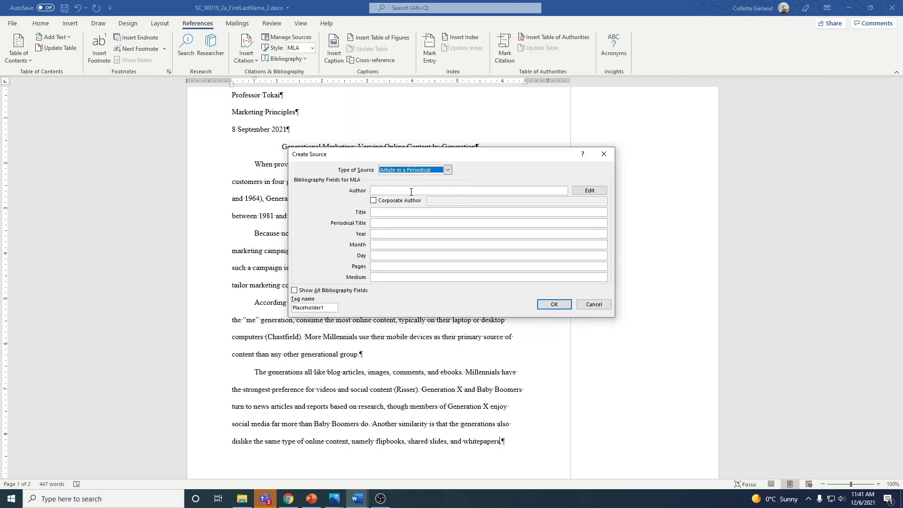
Enter the author's name, last name first, and the title "Generation Gaps" for the new source
left_click(411, 191)
type("Ribv")
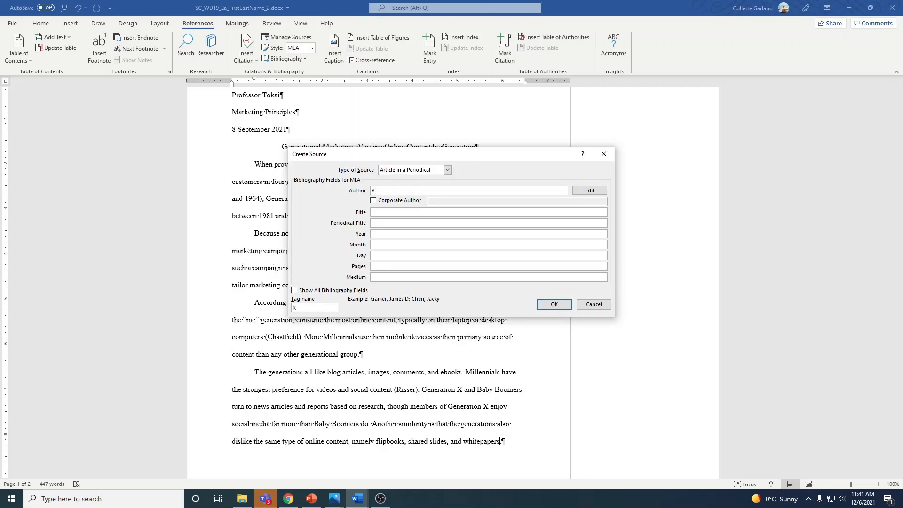
key("BackSpace")
key("BackSpace")
type("vera, Pedro")
left_click(397, 214)
type("Generation Gaps")
key("Tab")
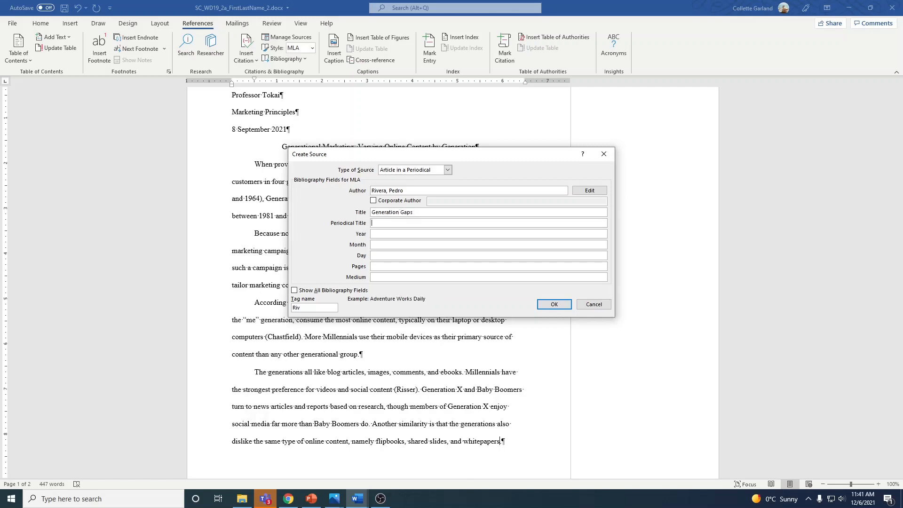
Set the source's periodical title to "Market Analysis", its year to 2020 and its month to June
type("Market Analysis")
key("Tab")
type("202")
key("Tab")
left_click(399, 235)
type("0")
left_click(386, 243)
type("June")
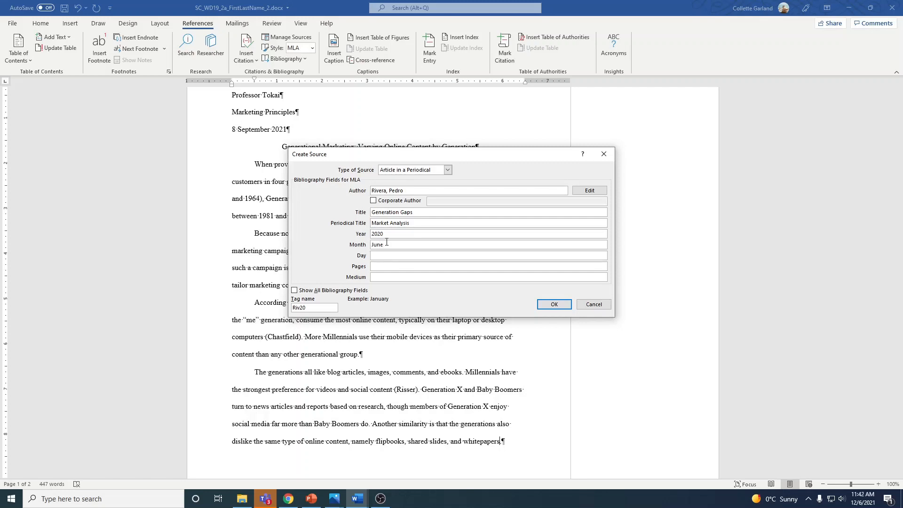
Set the source's day to 5, pages to 2 and medium to Print, and insert the citation
key("Tab")
type("5")
key("Tab")
type("2")
key("Tab")
type("Prin")
left_click(554, 304)
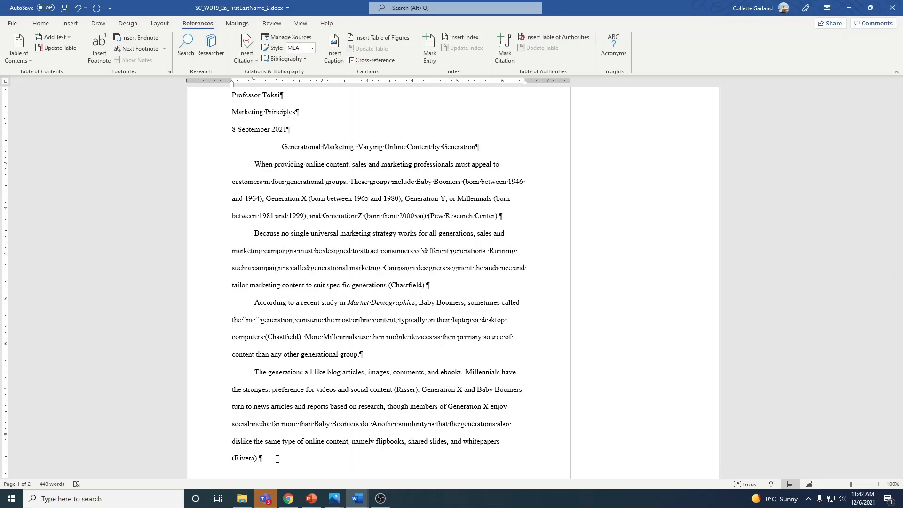
Add page number 14 to the citation in the paragraph beginning "Across the generations"
scroll(282, 457, "down", 10)
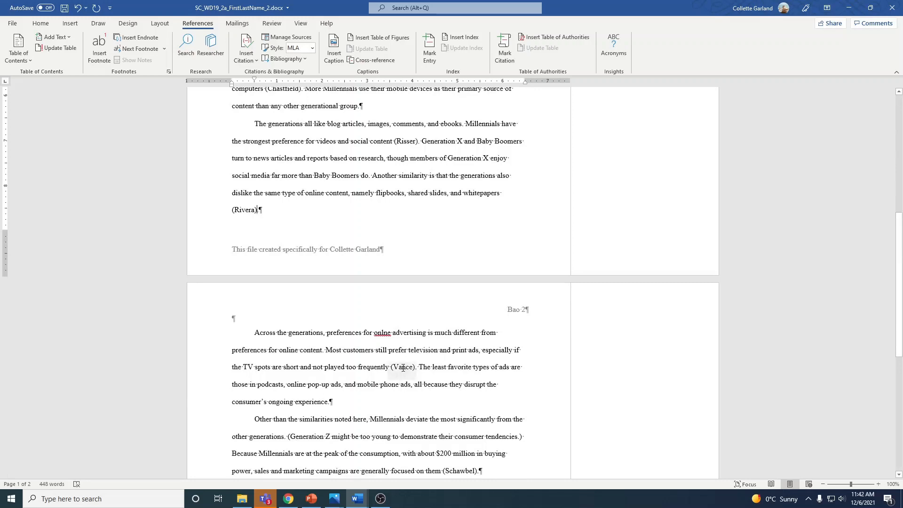
right_click(403, 368)
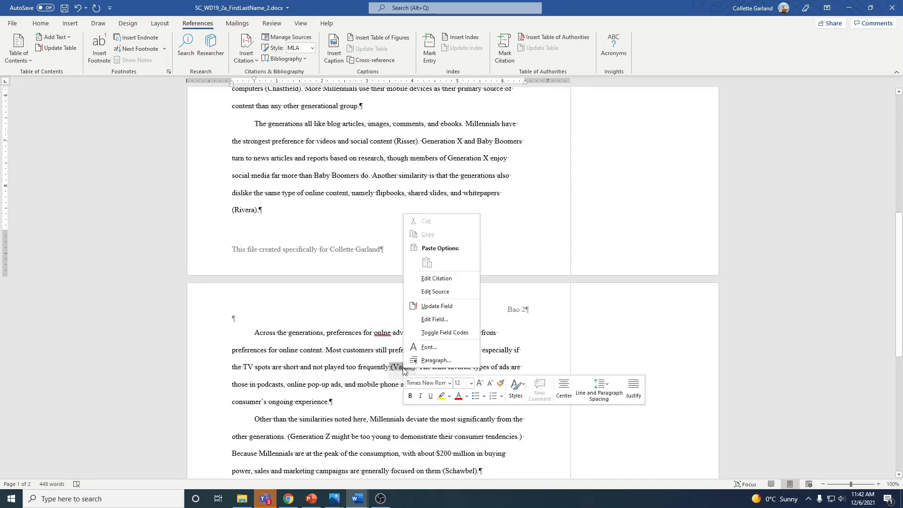
left_click(461, 278)
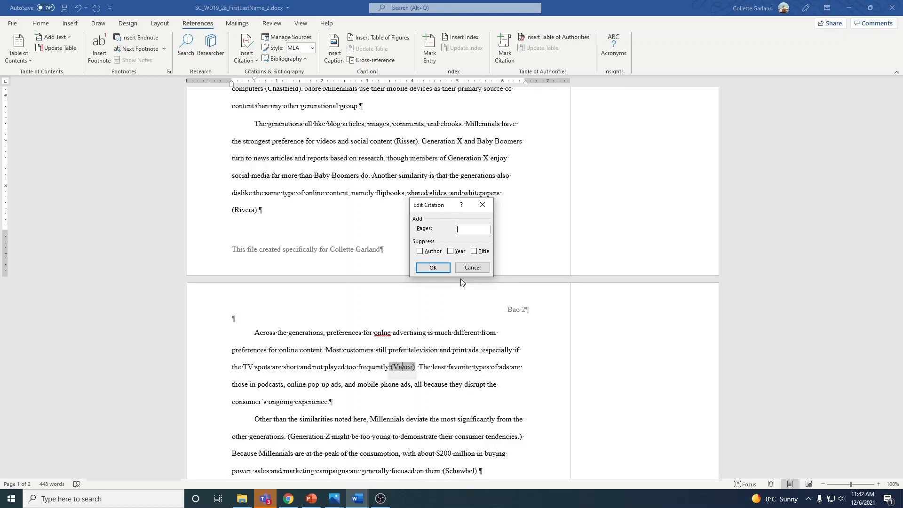
type("14")
left_click(432, 267)
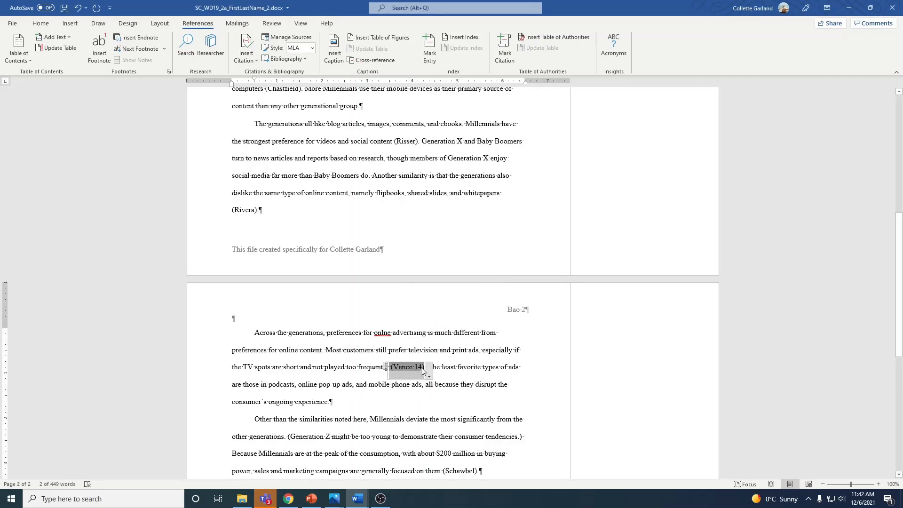
Insert a footnote at the end of the paragraph beginning "Across the generations", reading "These ads include banner and display ads."
left_click(449, 365)
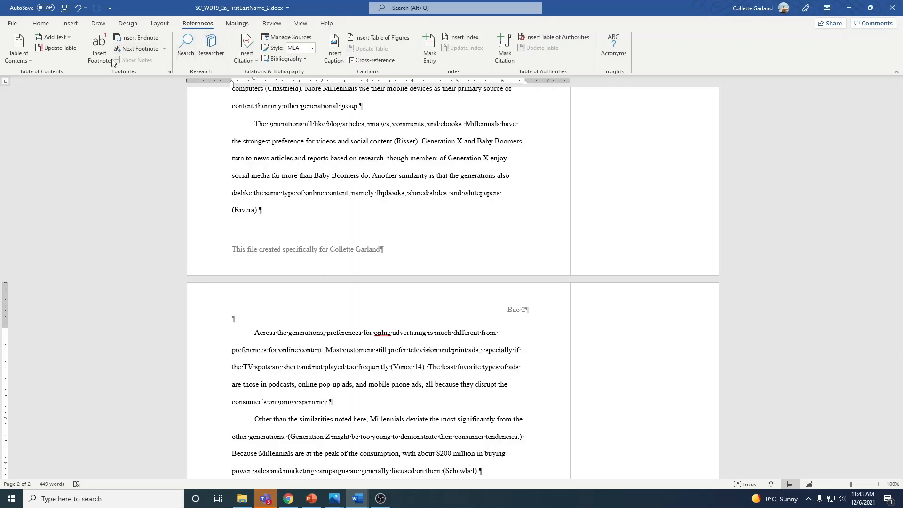
left_click(99, 49)
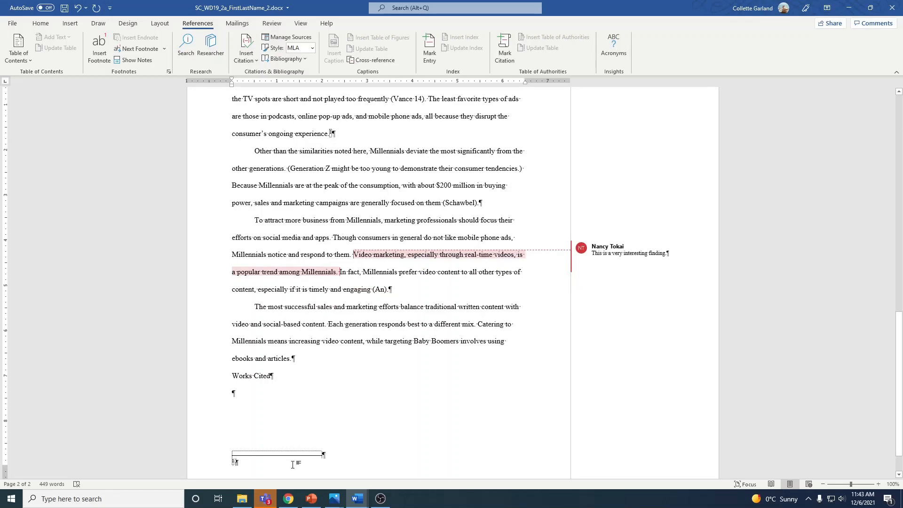
type("These ads i")
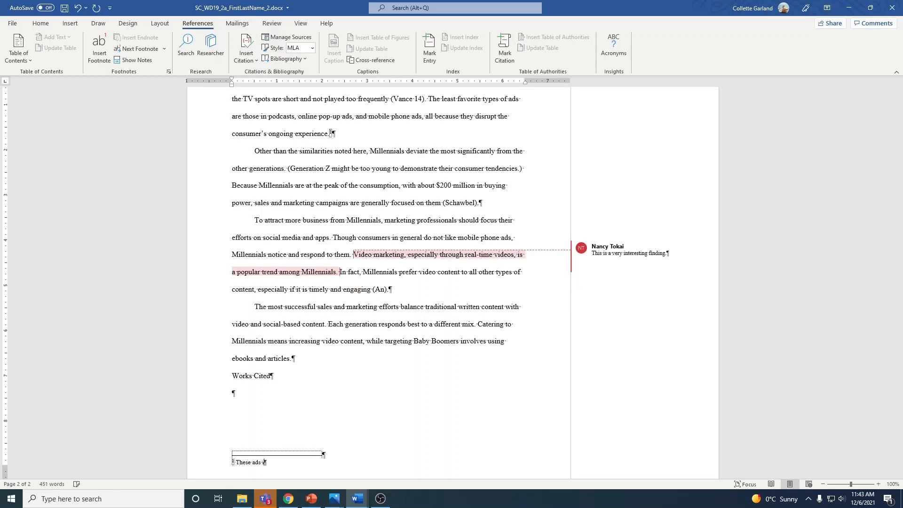
type("nclude banner and display ads.")
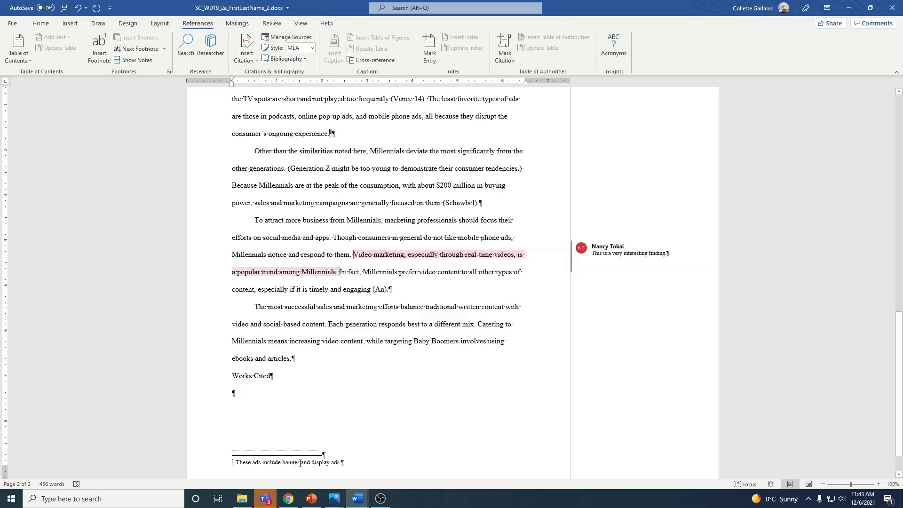
Modify the Footnote Text style to a 12-point font size and double line spacing
left_click(300, 463)
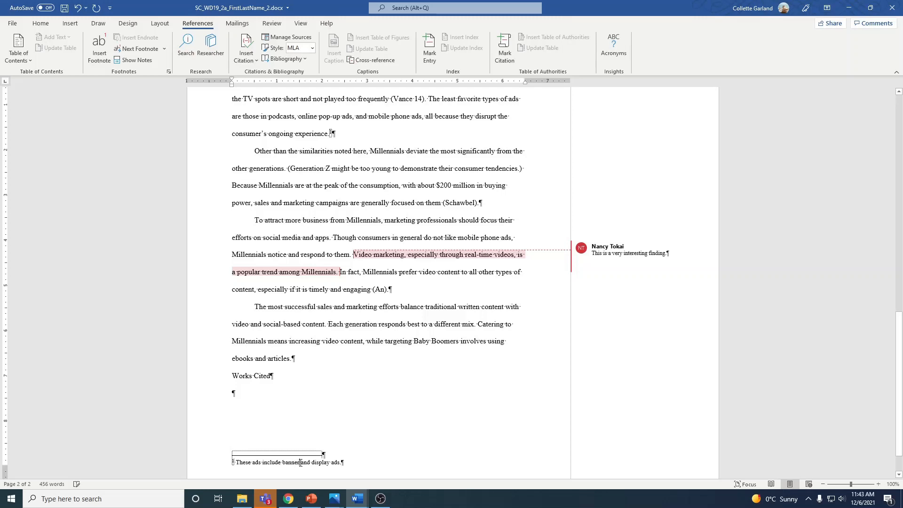
left_click(40, 24)
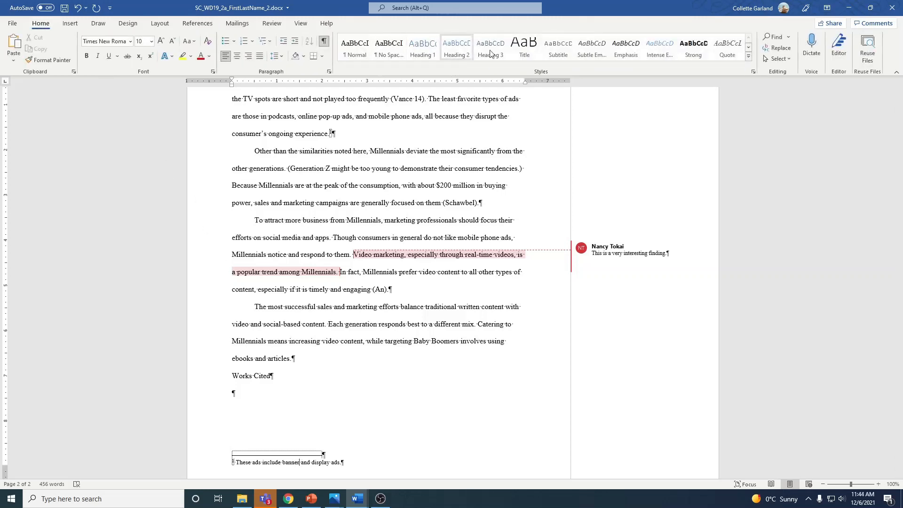
left_click(749, 49)
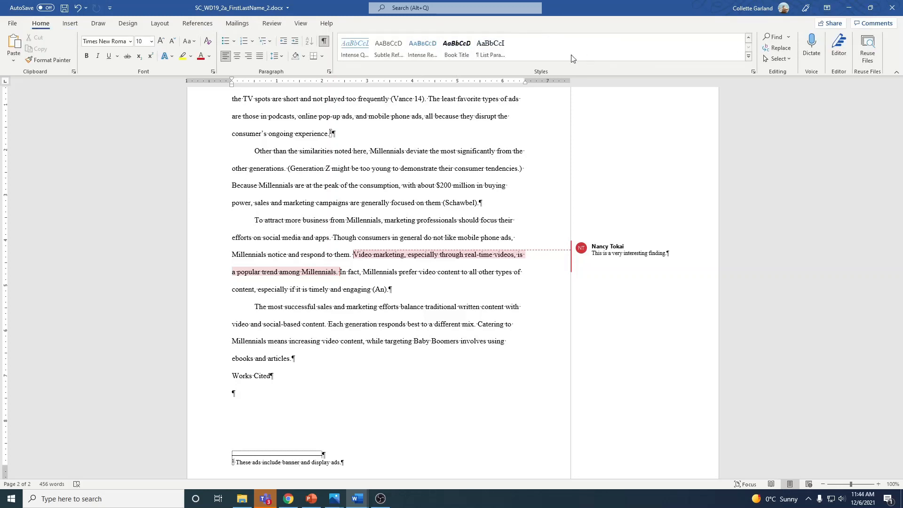
right_click(270, 464)
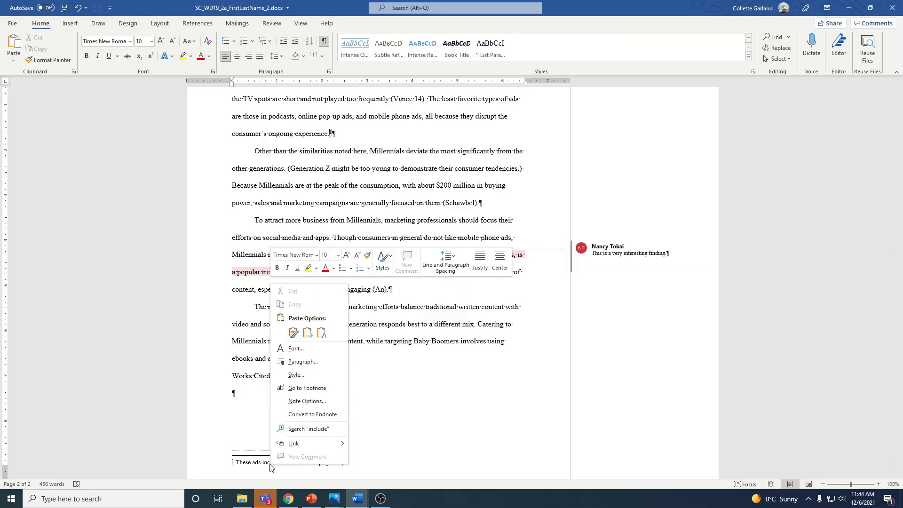
left_click(303, 376)
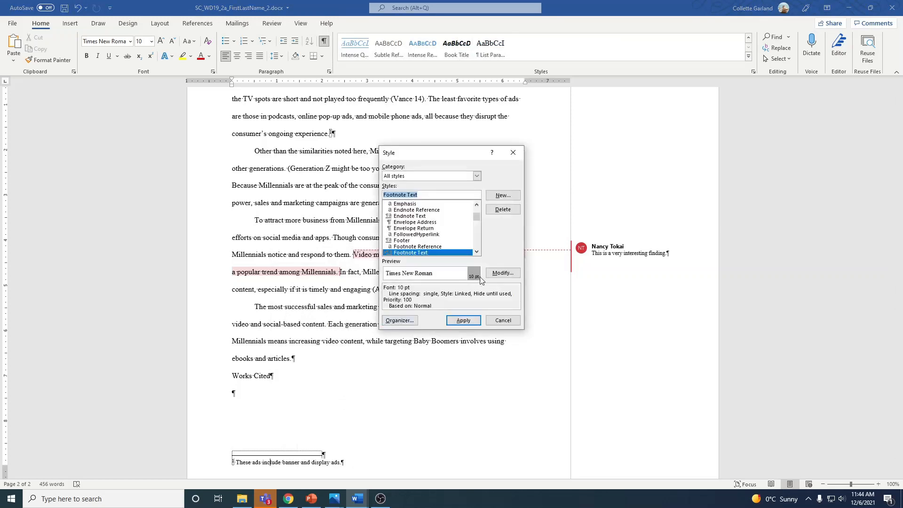
left_click(502, 273)
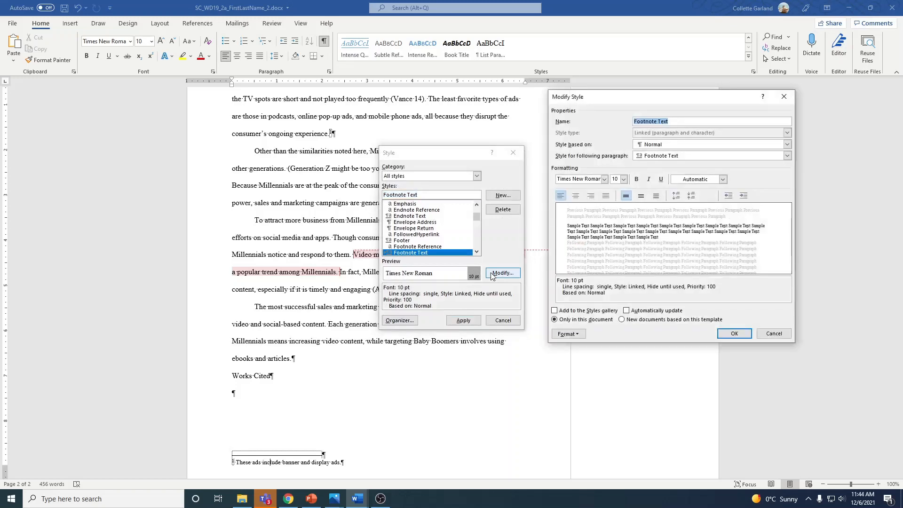
left_click(623, 179)
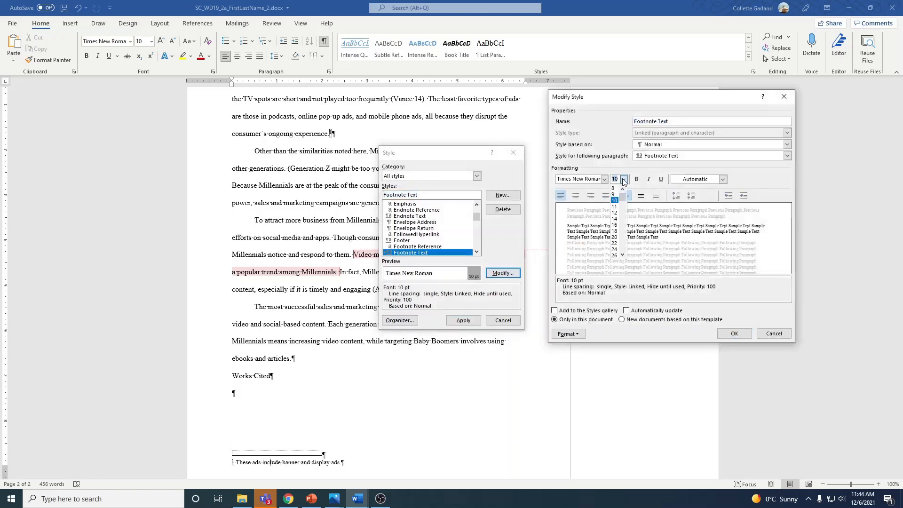
left_click(614, 213)
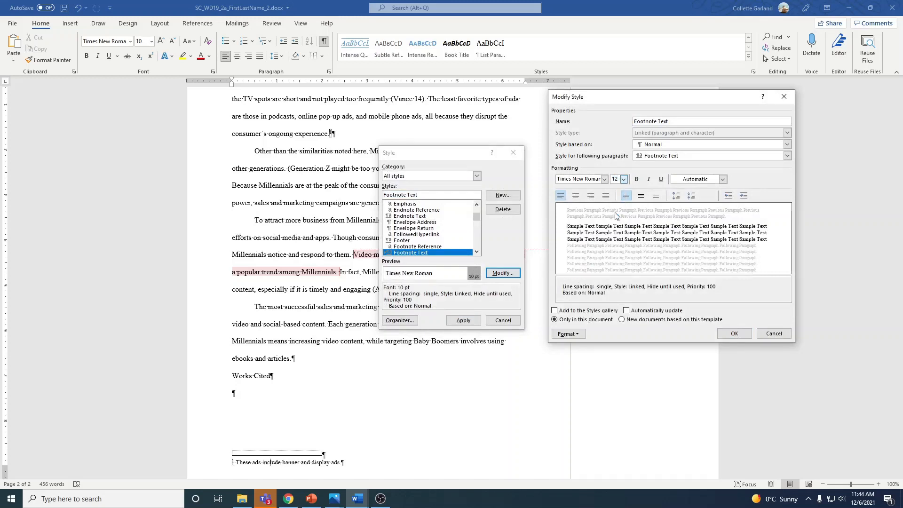
left_click(656, 195)
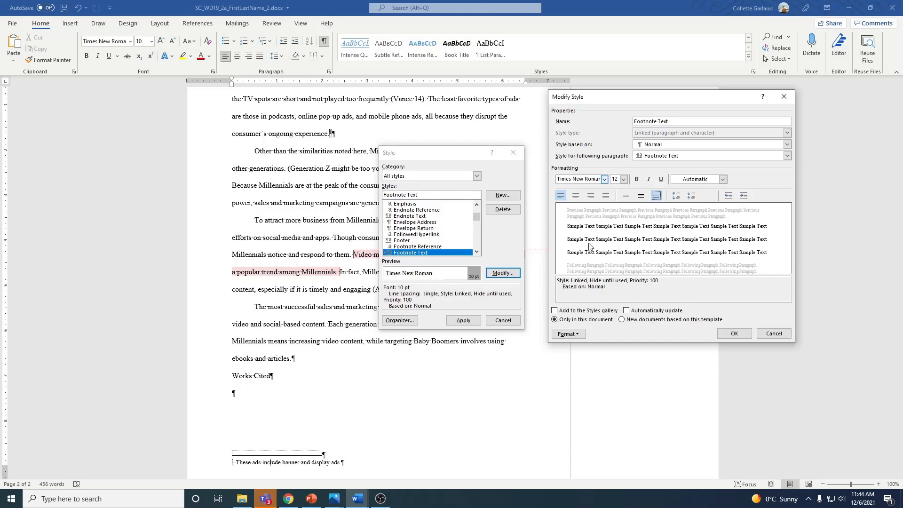
Give the Footnote Text style a 0.5" first-line indent and apply the style to the footnote
left_click(569, 334)
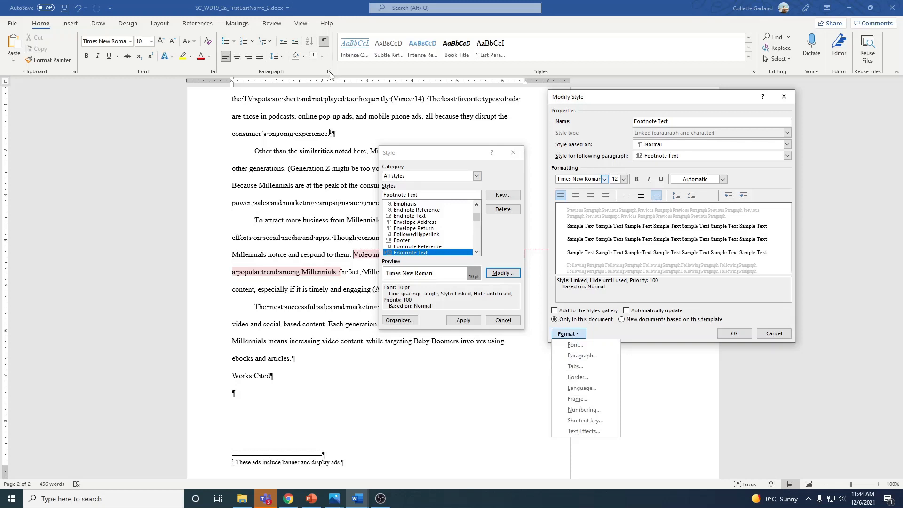
left_click(578, 357)
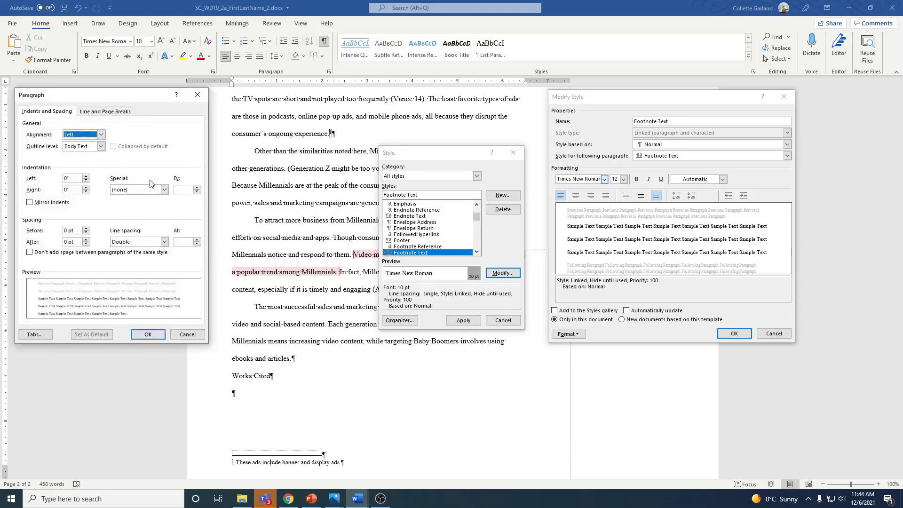
left_click(139, 189)
left_click(133, 203)
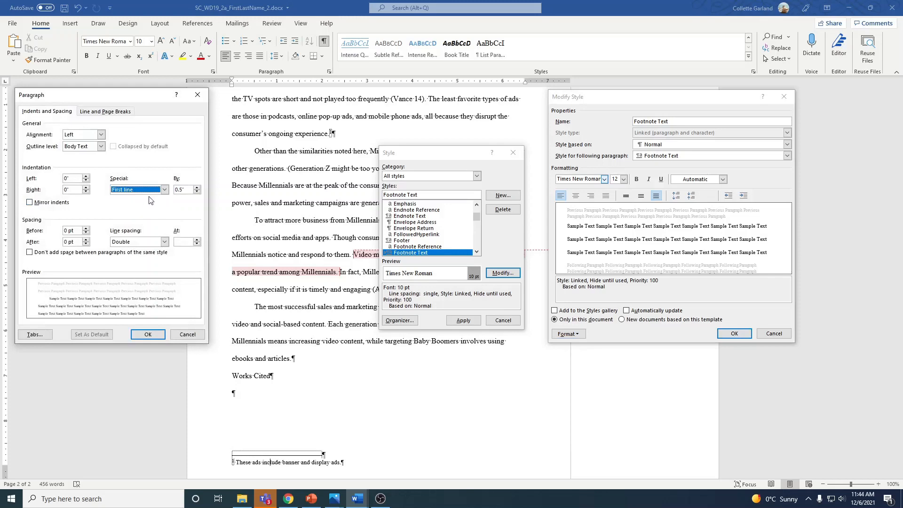
left_click(140, 337)
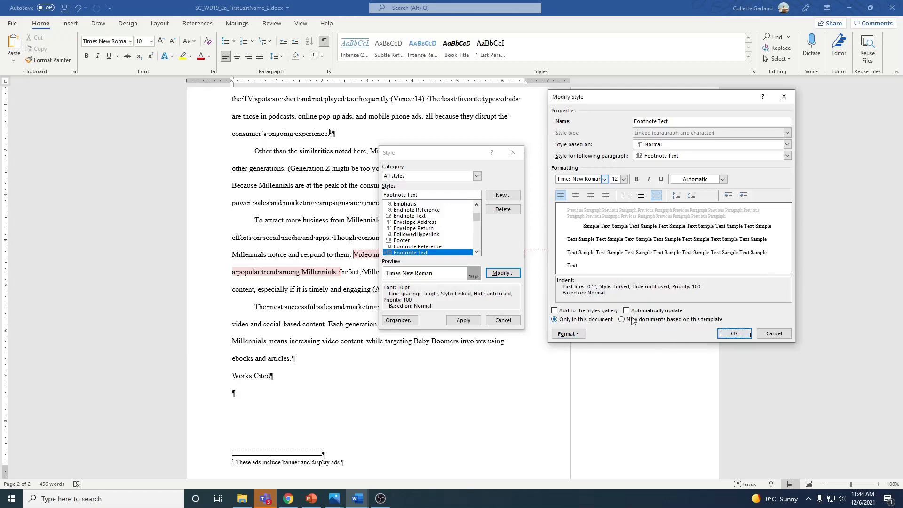
left_click(734, 334)
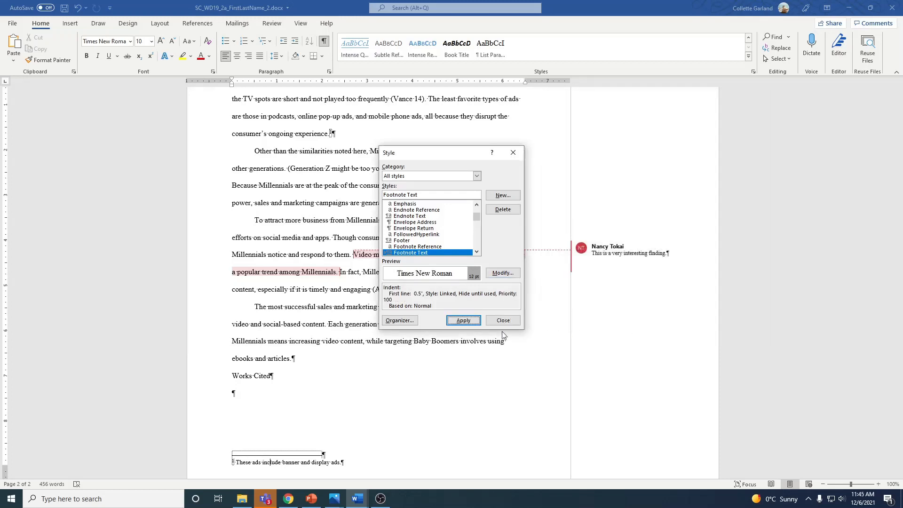
left_click(462, 320)
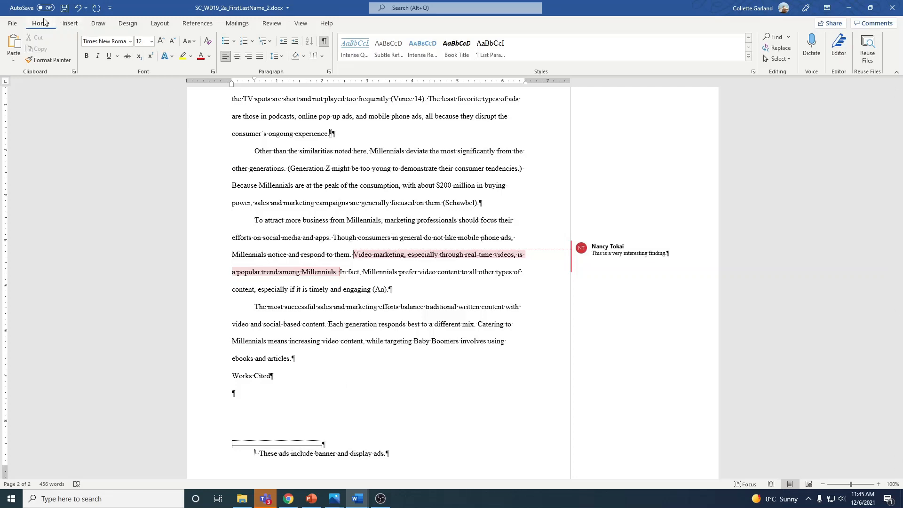
Replace every occurrence of "customers" with "consumers" in the body text of the paper
left_click(777, 49)
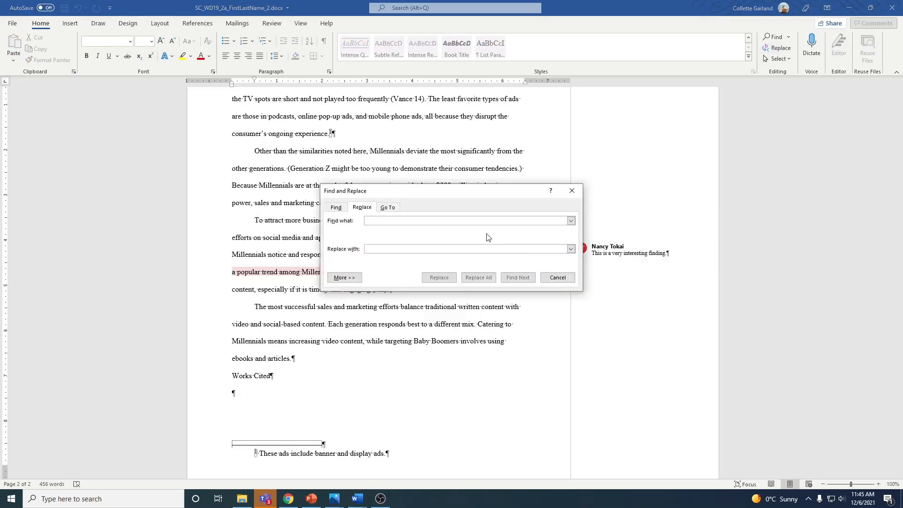
type("customers")
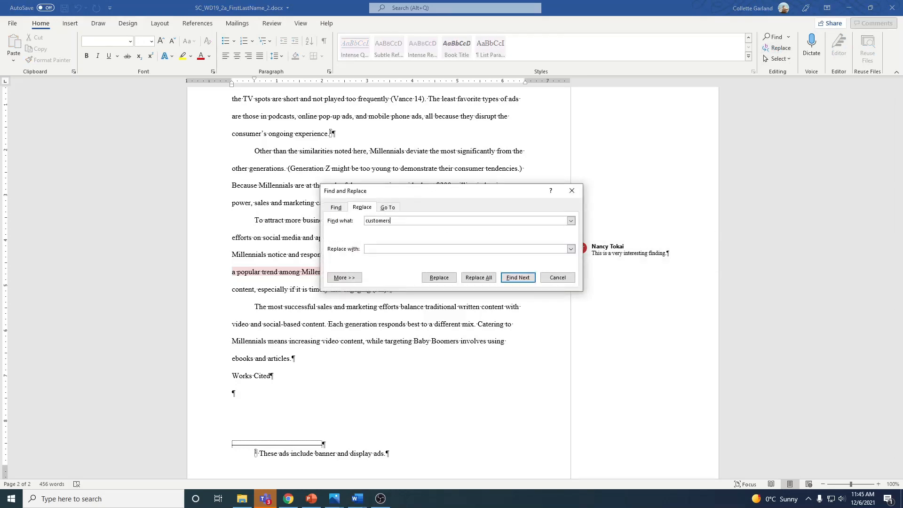
left_click(480, 247)
type("consumers")
left_click(474, 276)
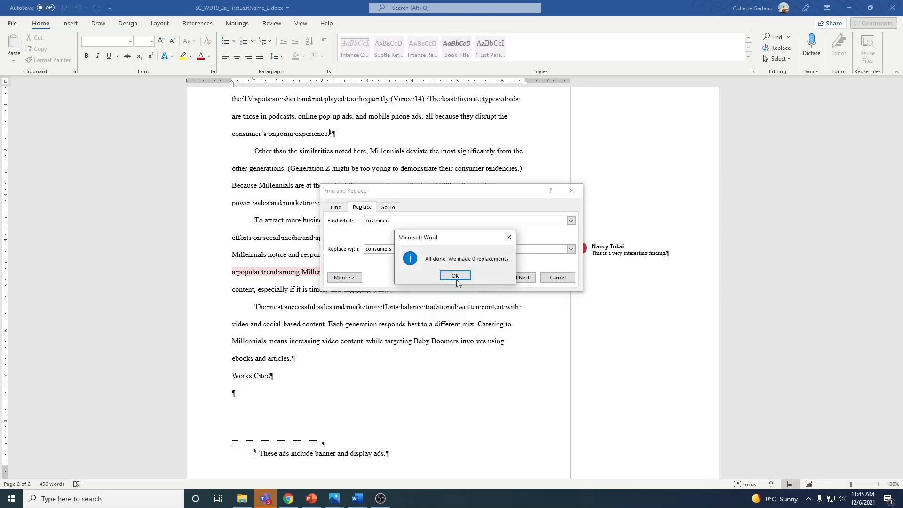
left_click(451, 278)
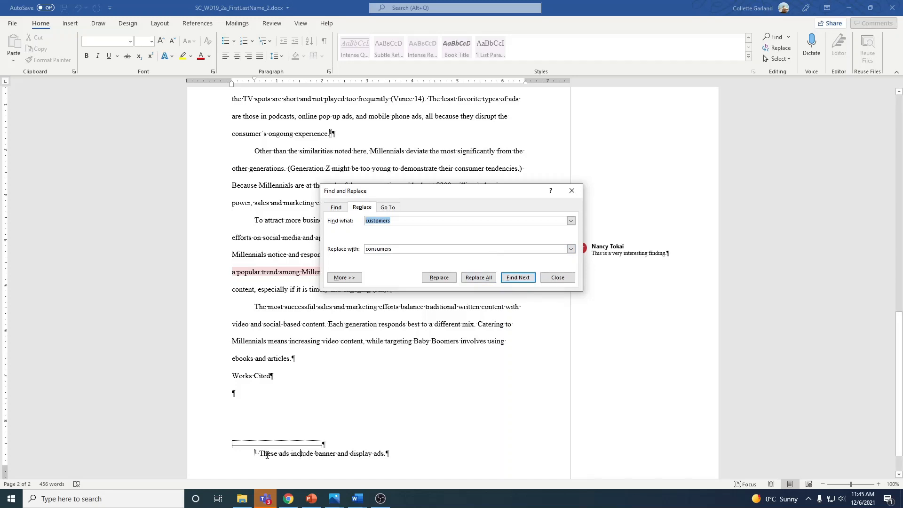
left_click(557, 278)
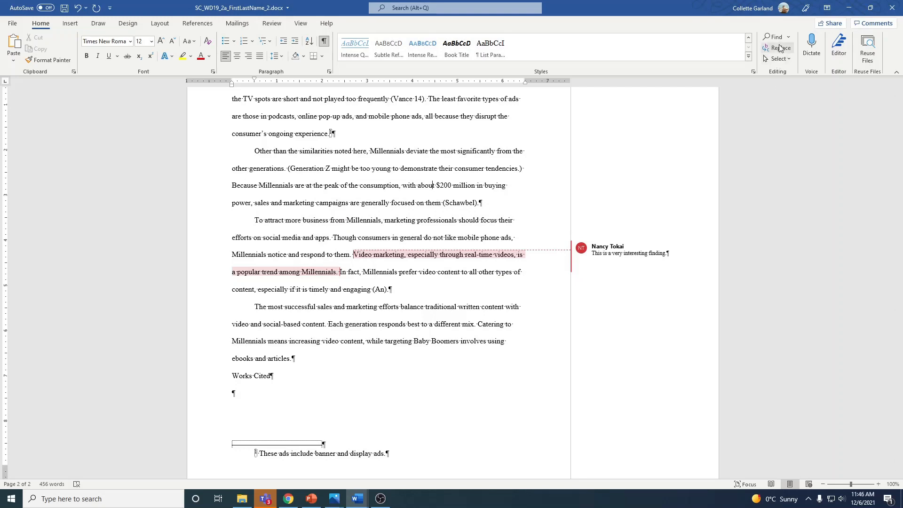
left_click(776, 48)
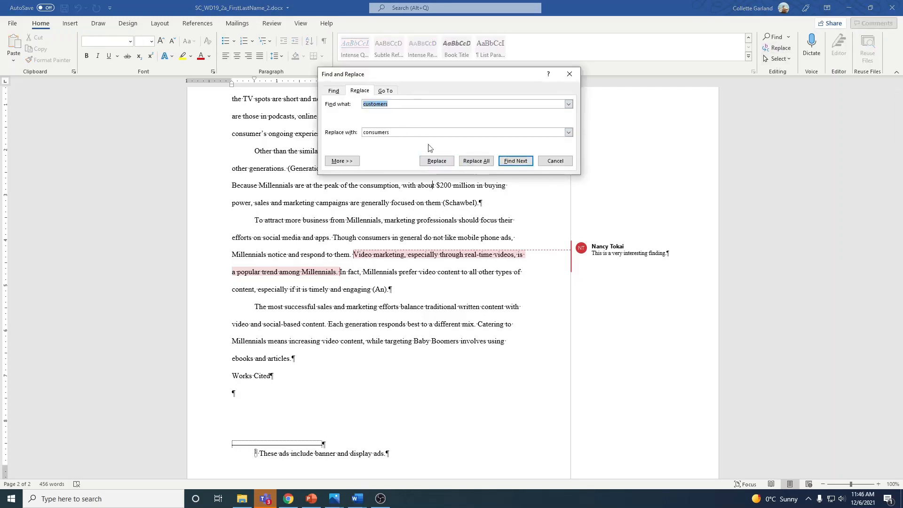
left_click(476, 162)
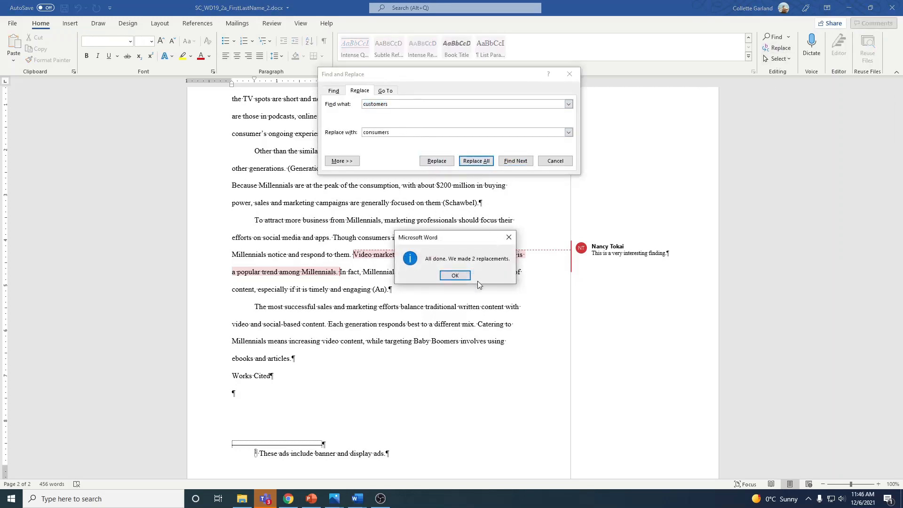
left_click(462, 278)
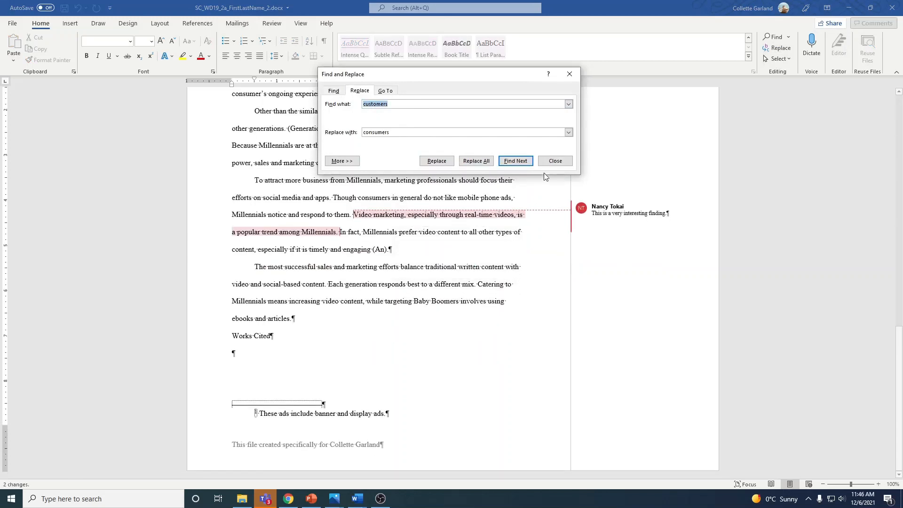
left_click(555, 162)
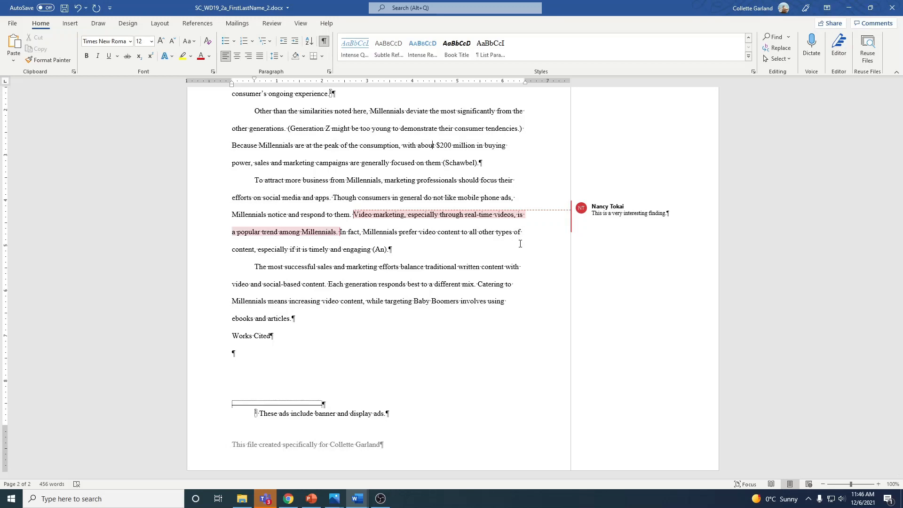
Reply "Thanks!" to the comment reading "This is a very interesting finding."
left_click(623, 213)
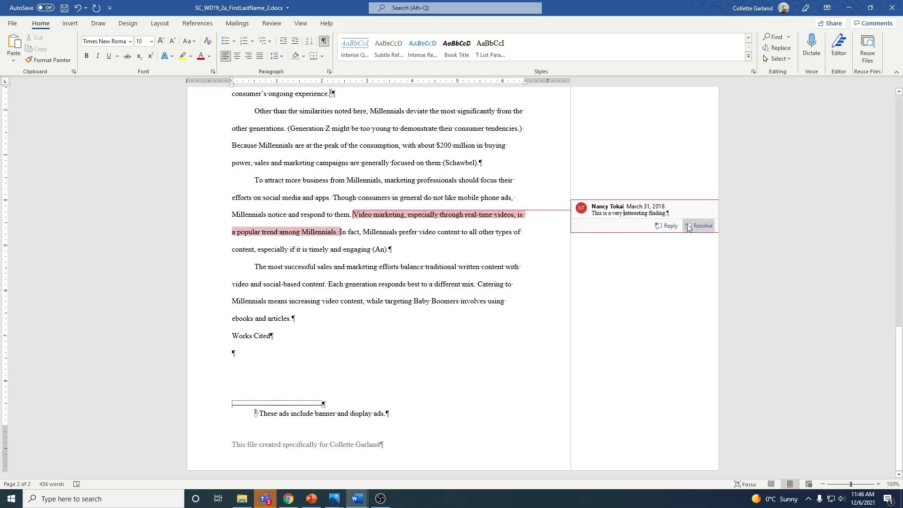
left_click(668, 226)
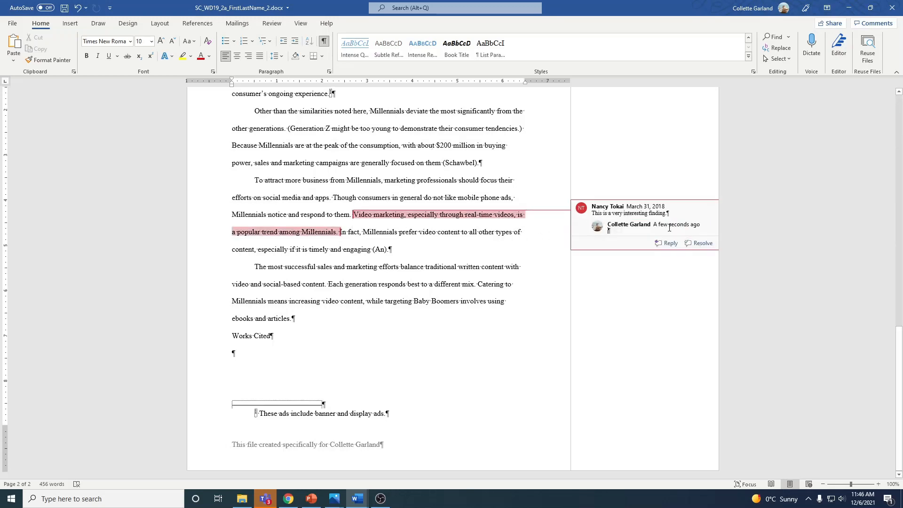
type("Thanks!")
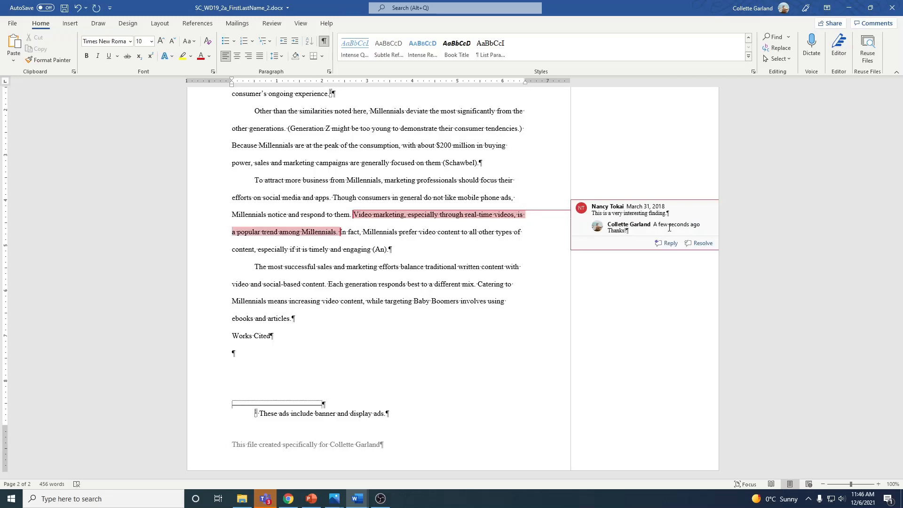
left_click(514, 271)
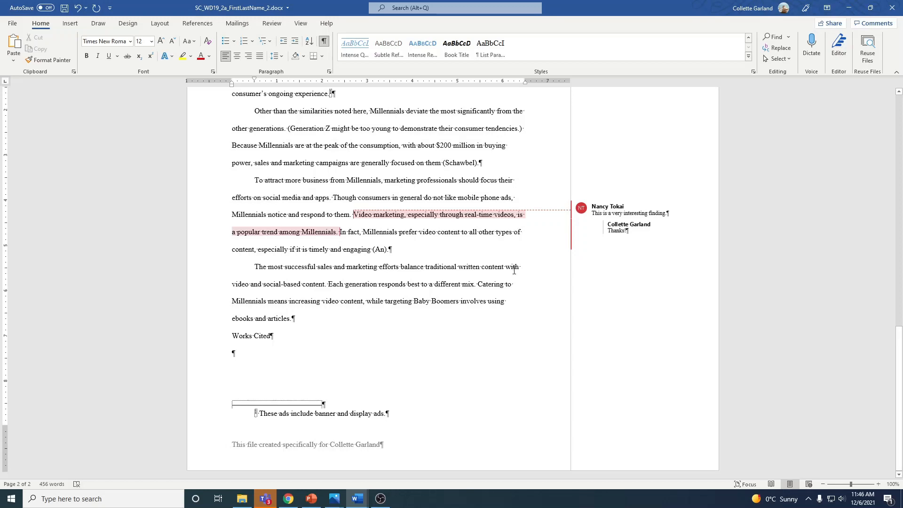
Insert a page break before the "Works Cited" heading and center the heading
left_click(210, 343)
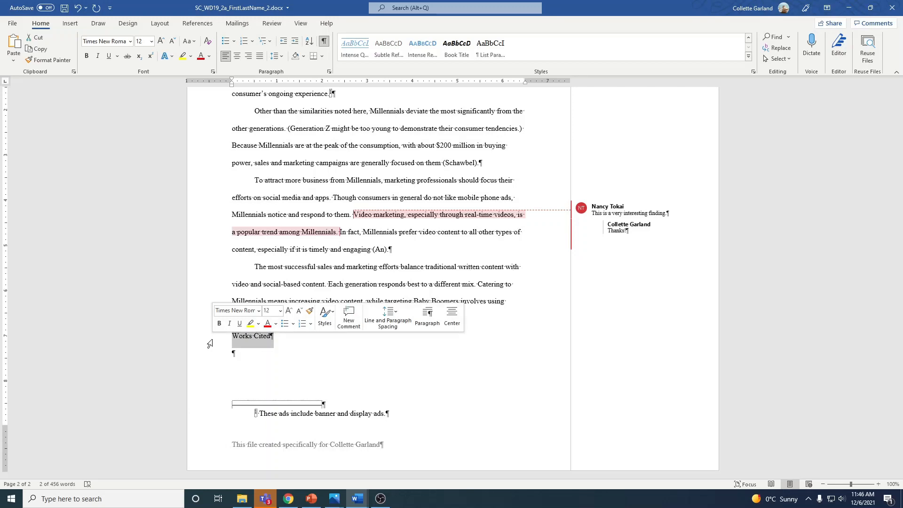
left_click(233, 344)
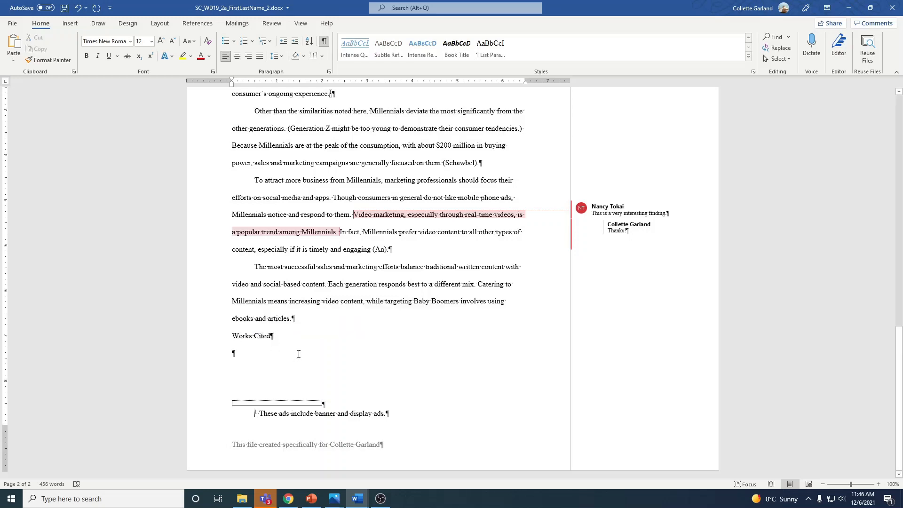
left_click(70, 23)
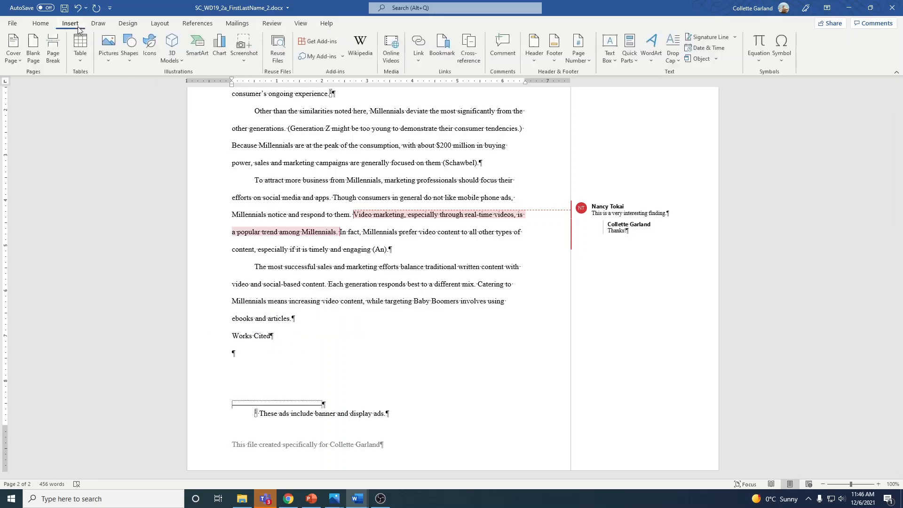
left_click(60, 48)
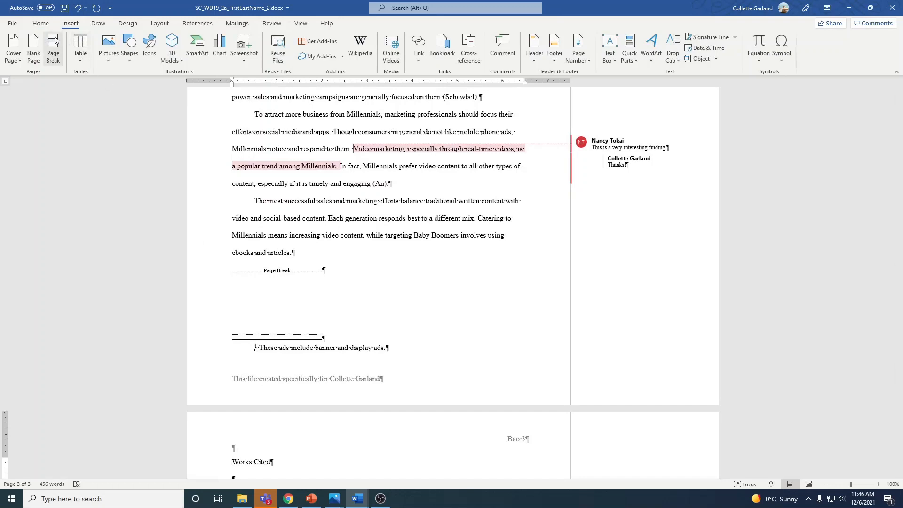
left_click(41, 23)
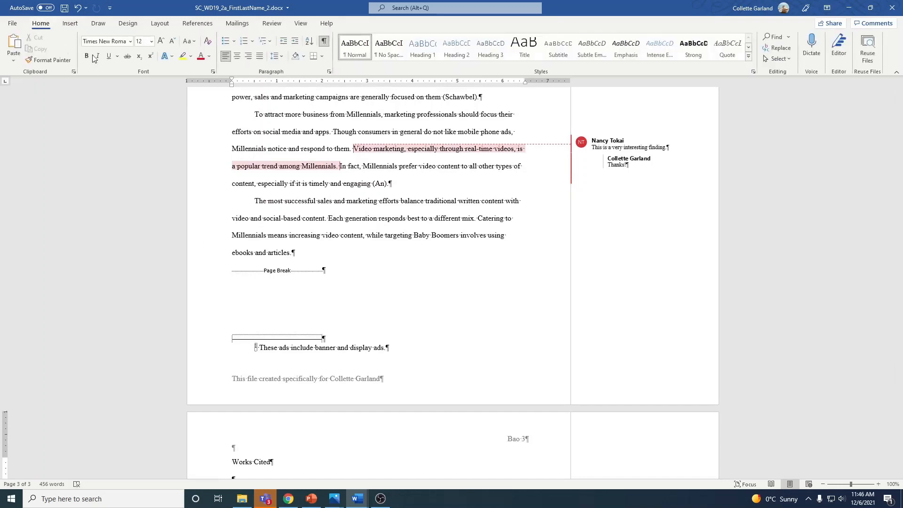
left_click(237, 56)
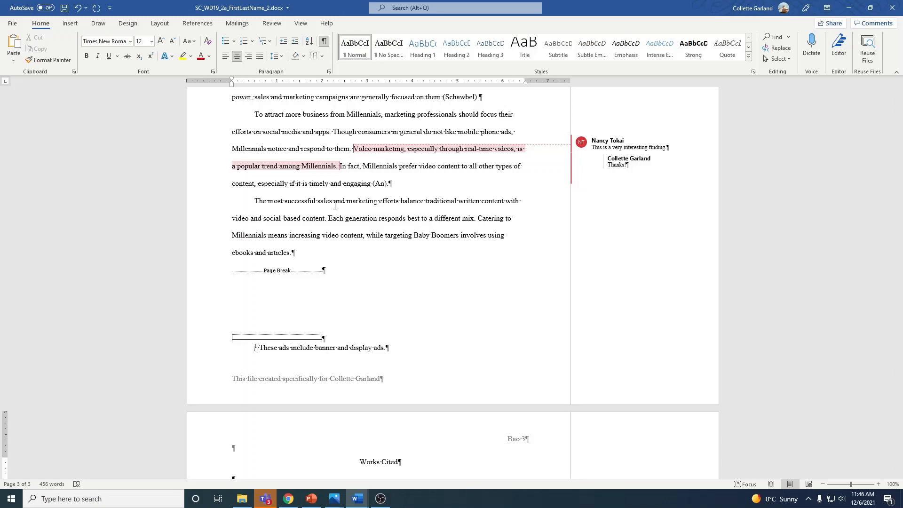
Insert a bibliography without a built-in heading in the blank paragraph below the "Works Cited" heading
scroll(335, 206, "down", 3)
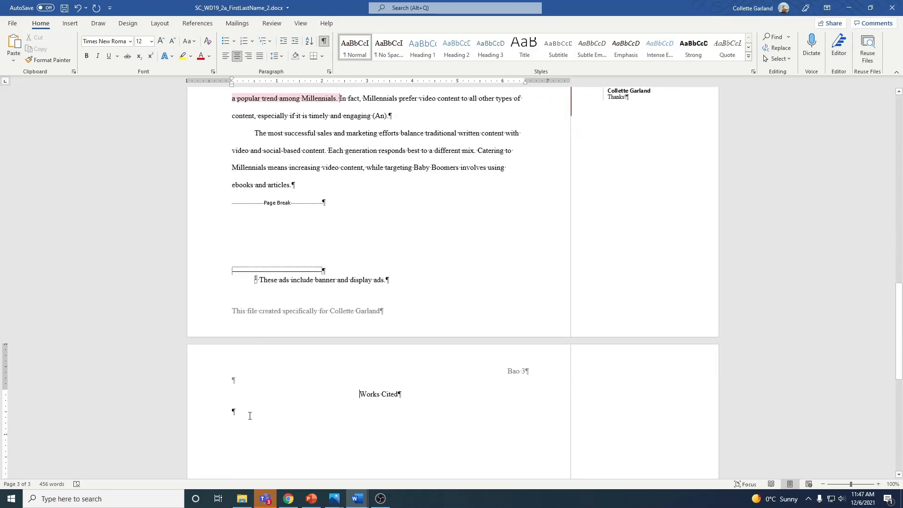
left_click(244, 415)
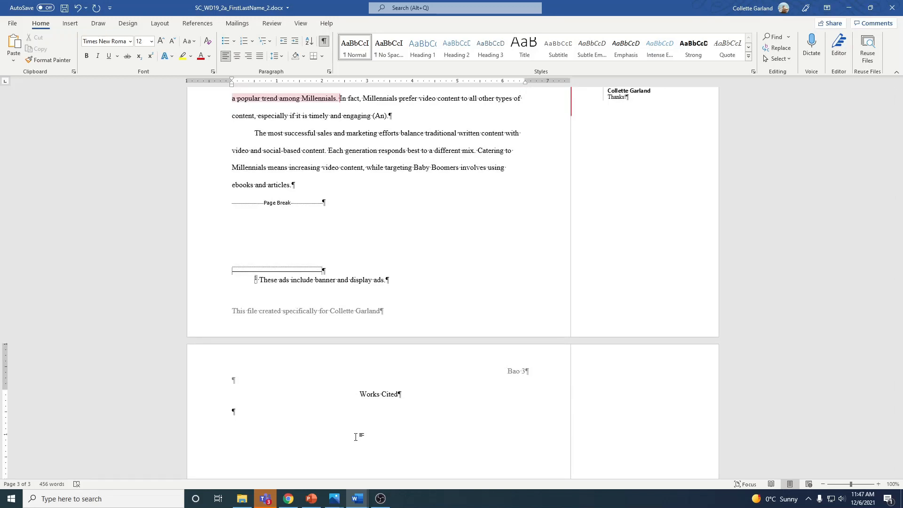
left_click(198, 24)
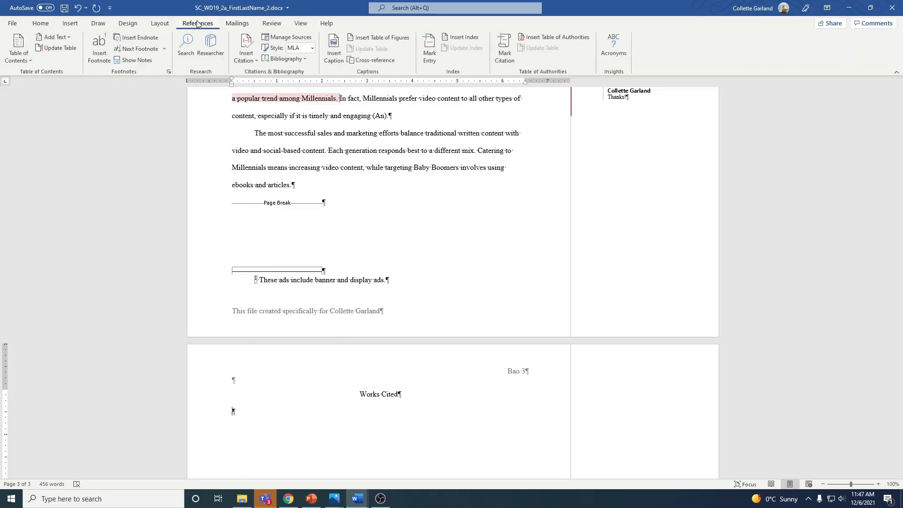
left_click(304, 58)
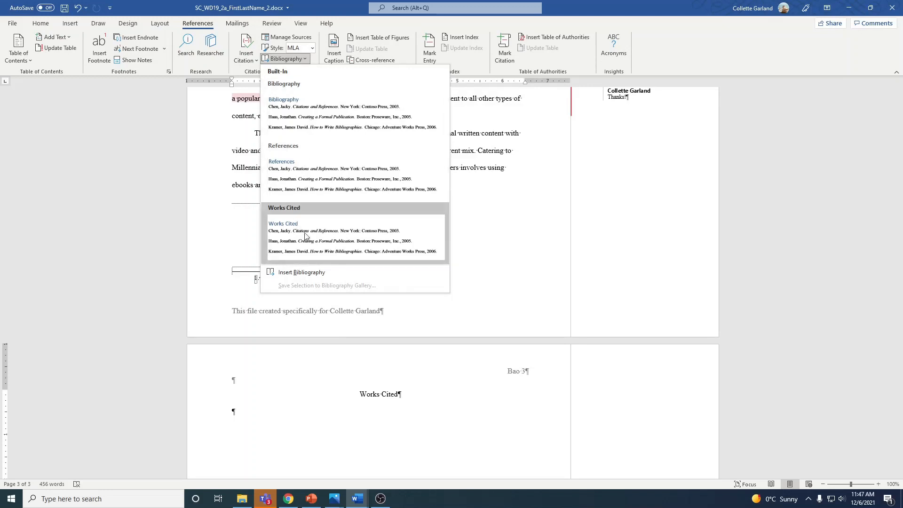
left_click(304, 272)
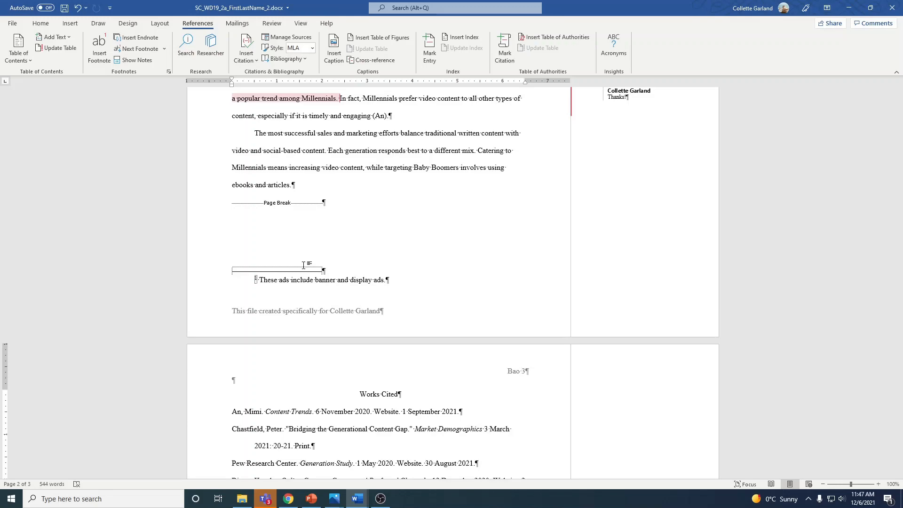
scroll(418, 406, "up", 5)
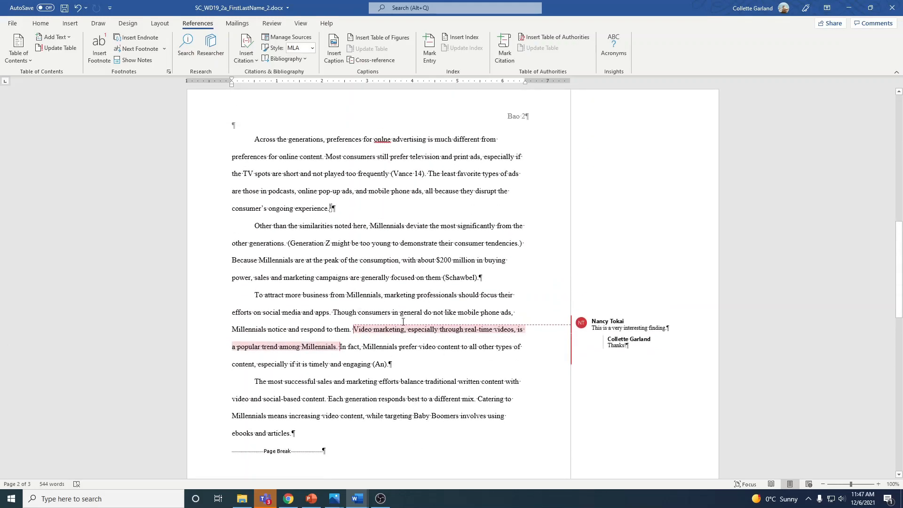
right_click(457, 280)
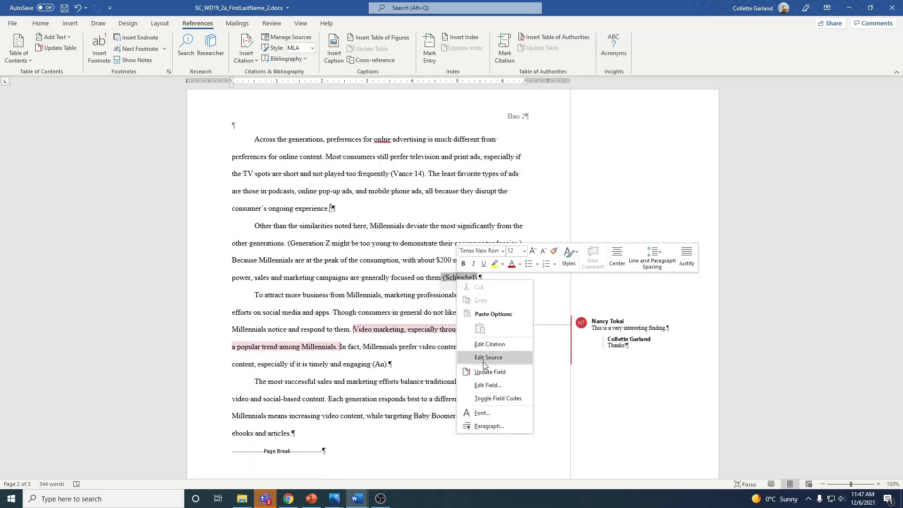
left_click(408, 325)
scroll(410, 346, "down", 8)
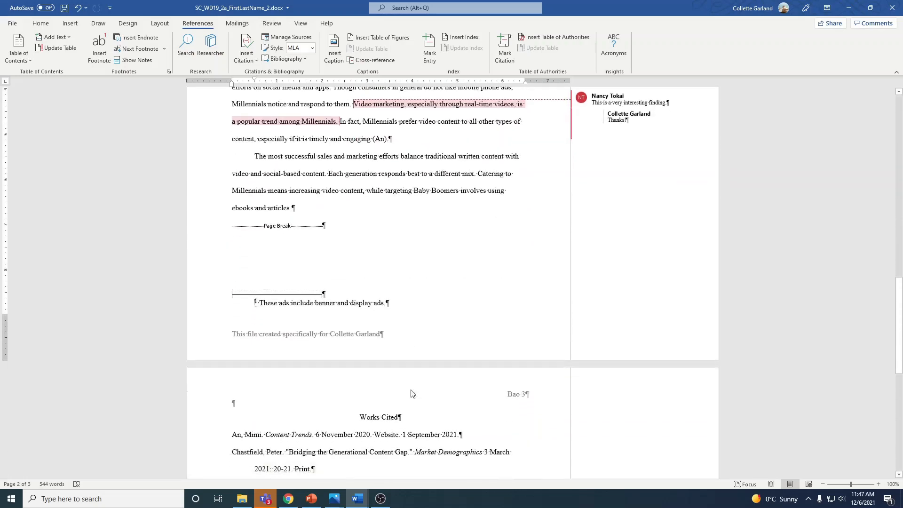
scroll(410, 393, "down", 2)
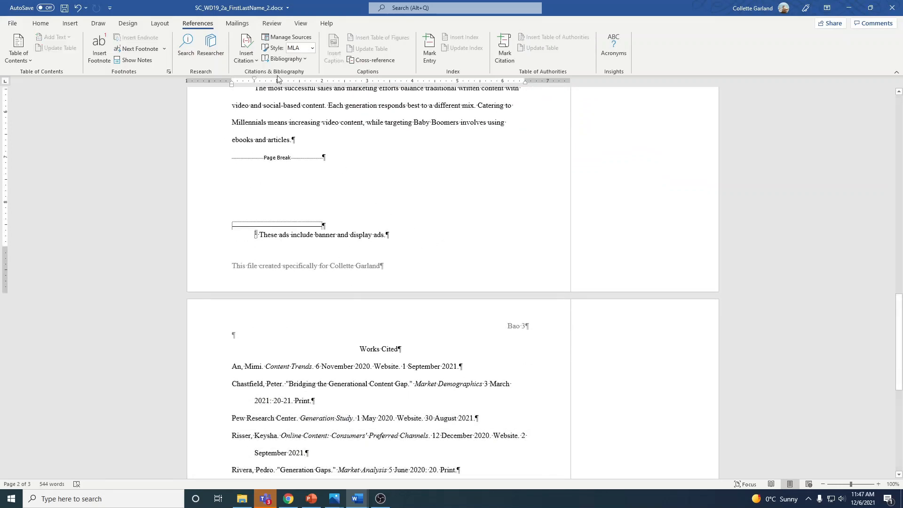
Set the year to 2020 for the source "10 New Findings About the Millennial Consumer" in the document's source list
left_click(287, 37)
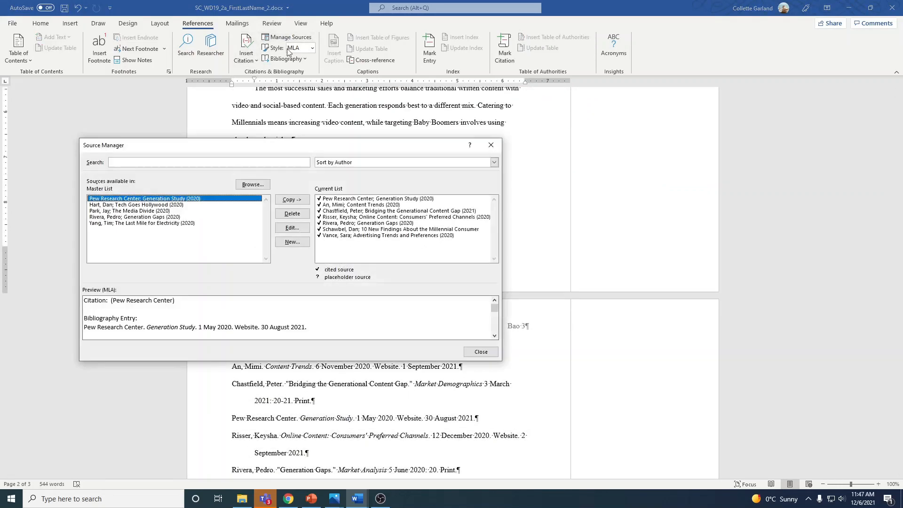
left_click(350, 230)
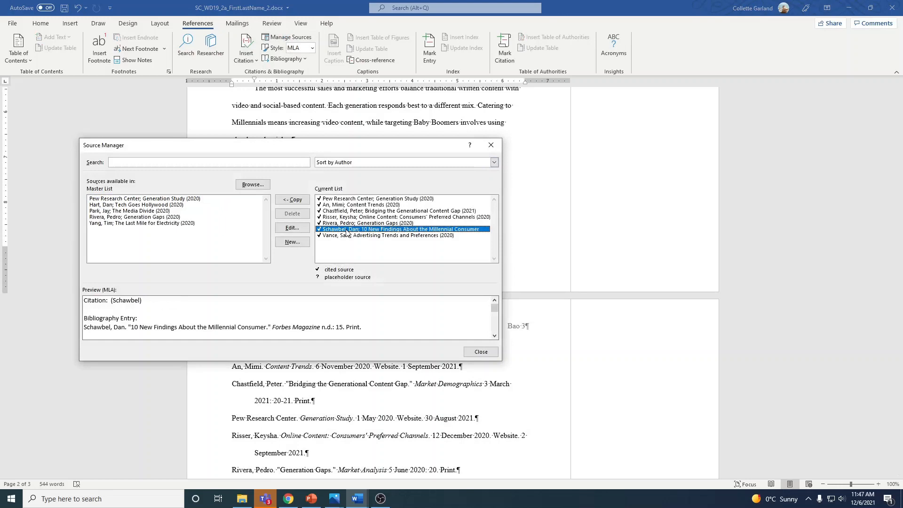
left_click(292, 228)
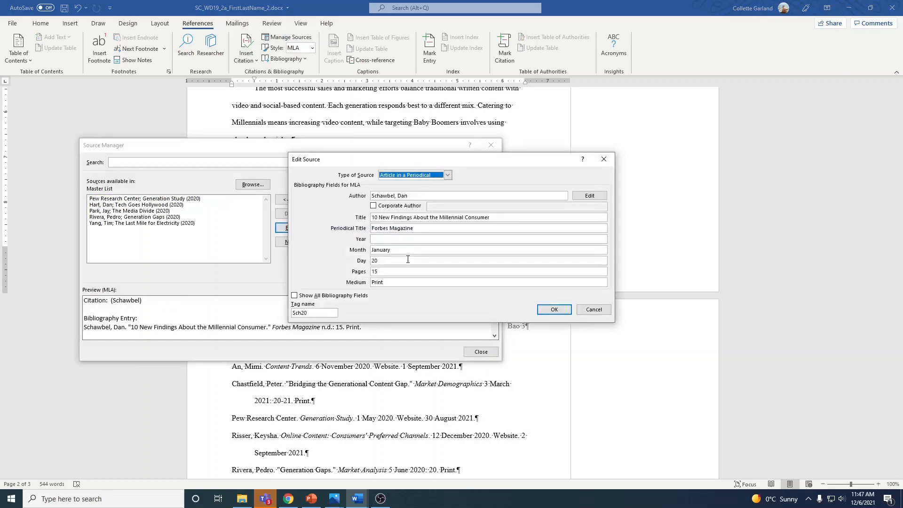
left_click(380, 239)
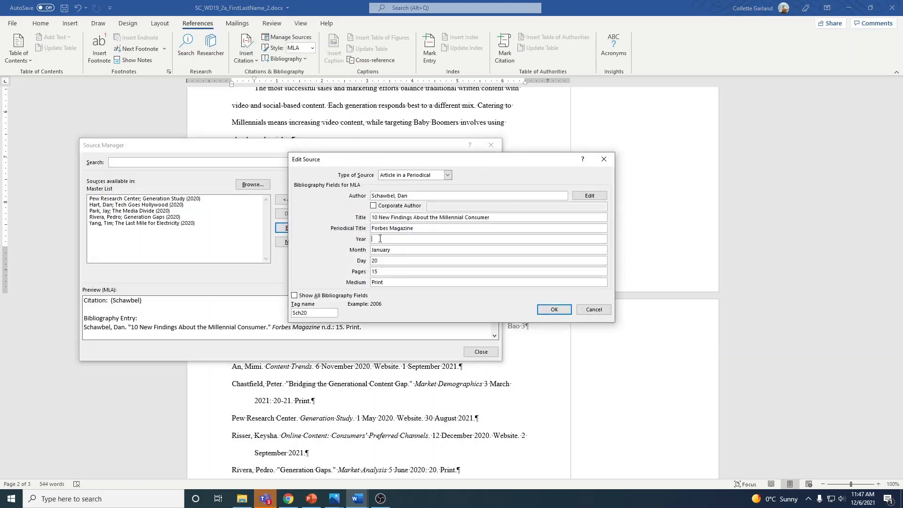
type("2020")
left_click(554, 309)
left_click(479, 352)
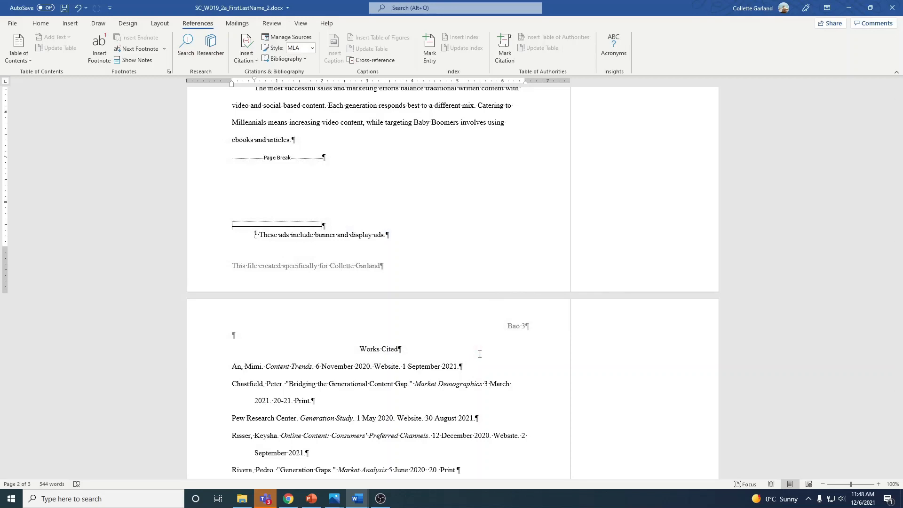
Update the bibliography field on the Works Cited page to reflect the edited source
scroll(479, 354, "down", 4)
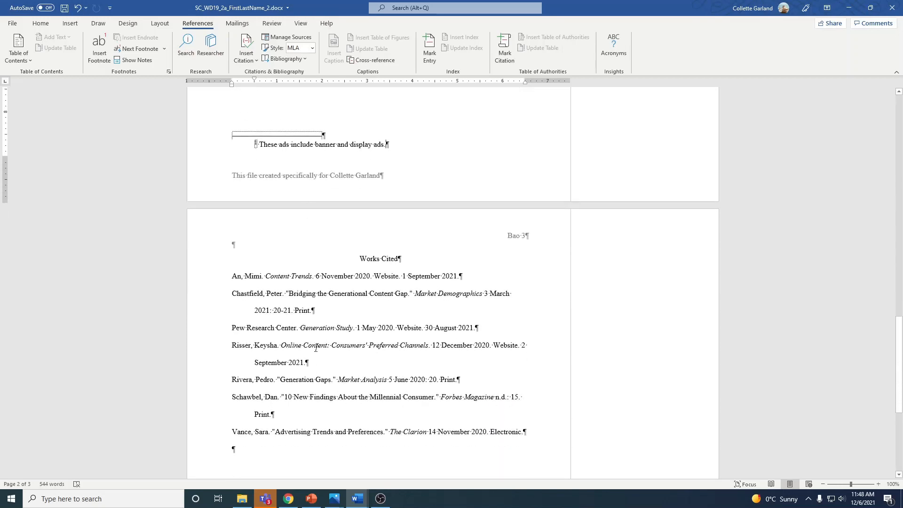
right_click(310, 389)
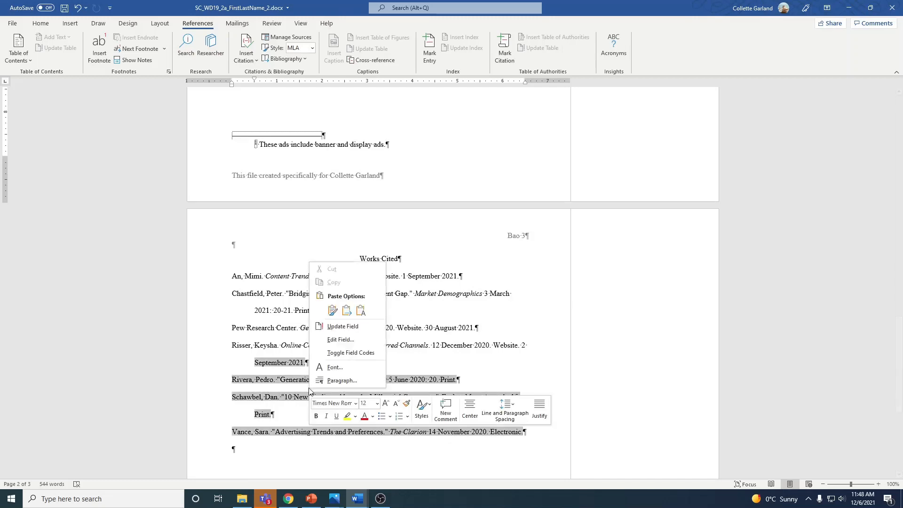
left_click(343, 327)
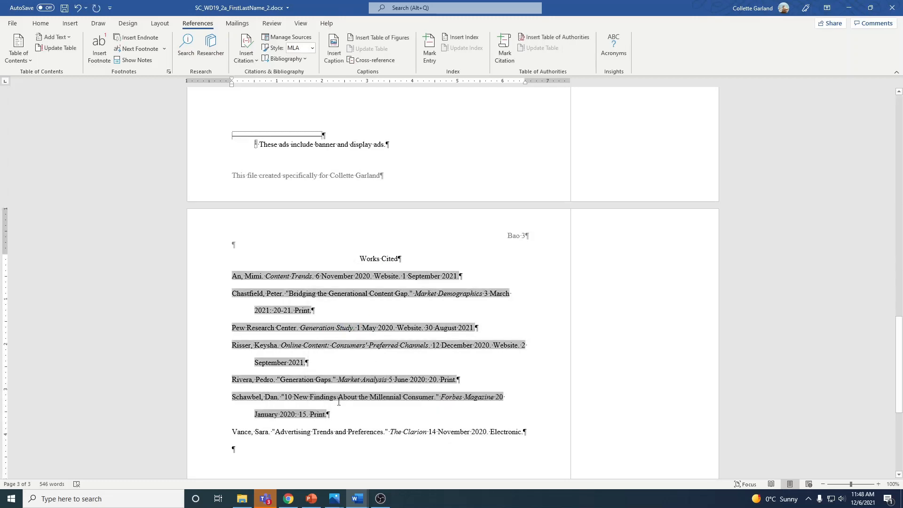
left_click(291, 415)
left_click(412, 429)
left_click(441, 468)
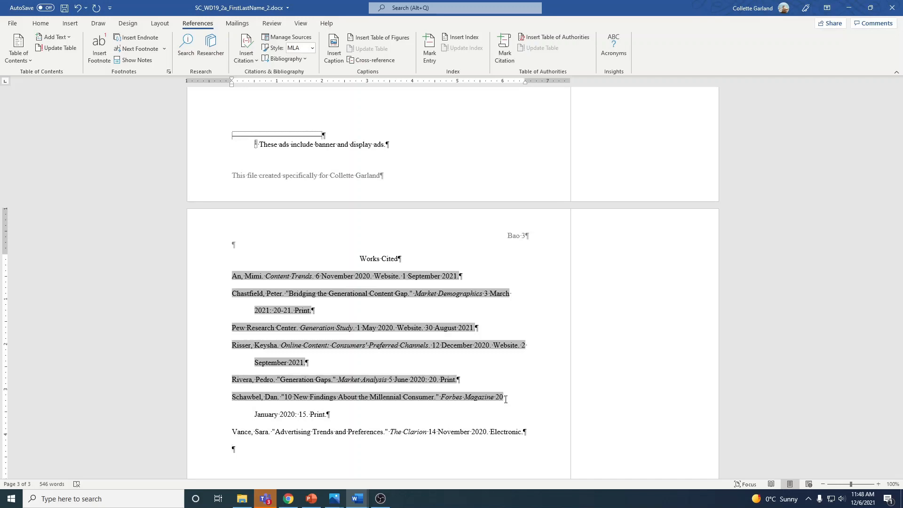
Run the Editor check and correct the misspelled word before "advertising" to the suggested "online"
left_click(41, 23)
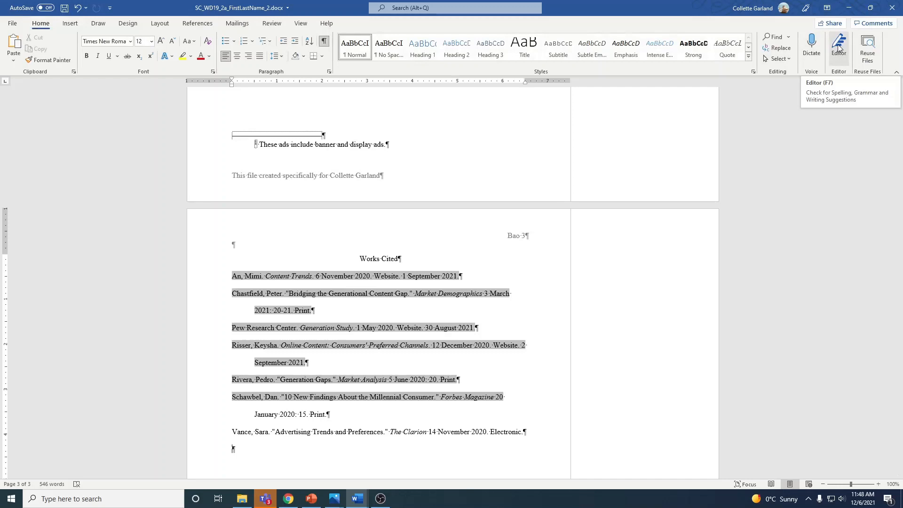
left_click(839, 49)
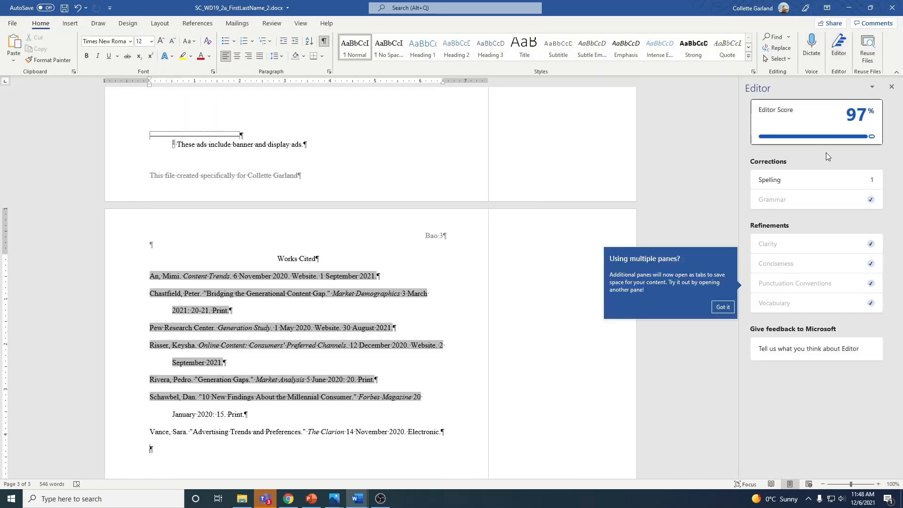
left_click(816, 184)
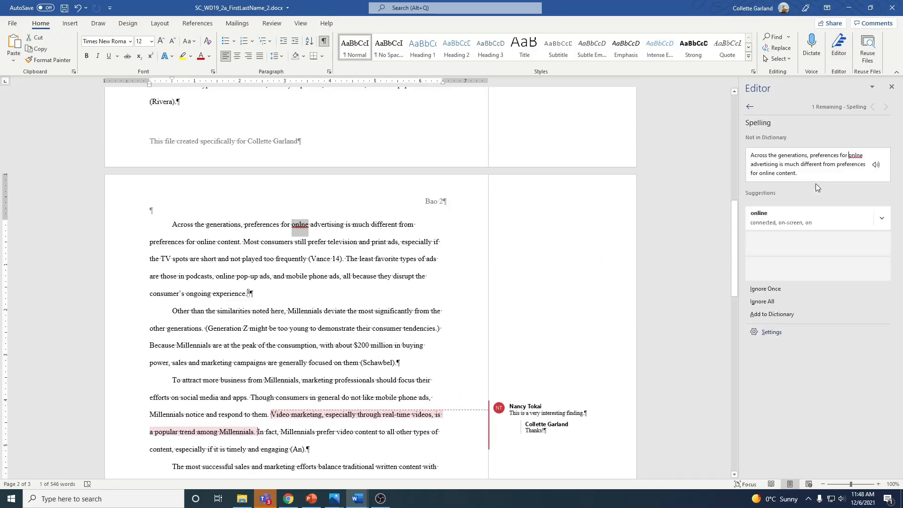
left_click(771, 212)
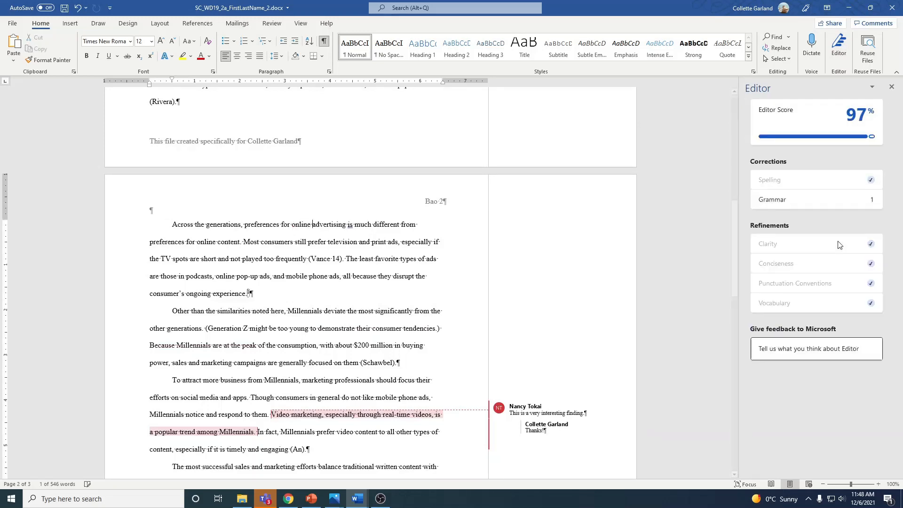
Accept the grammar suggestion "are" in the sentence on online advertising preferences and finish the Editor review
left_click(821, 200)
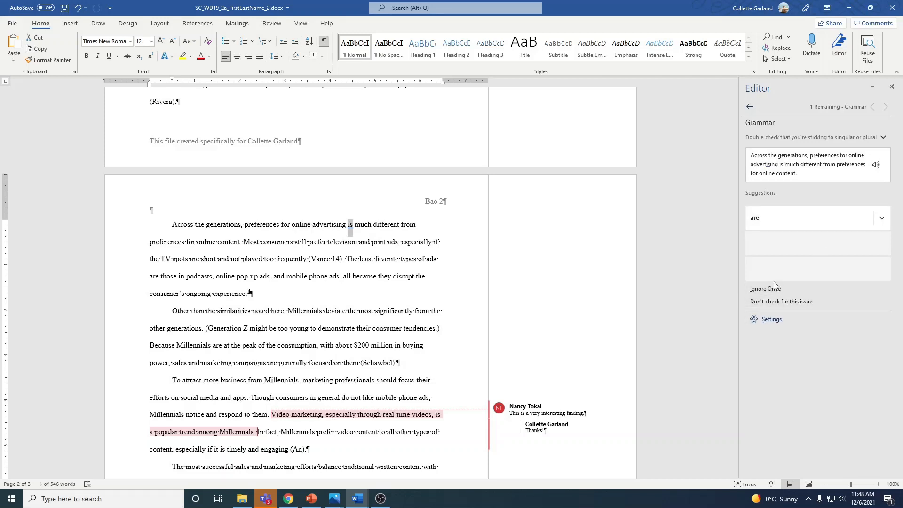
left_click(771, 223)
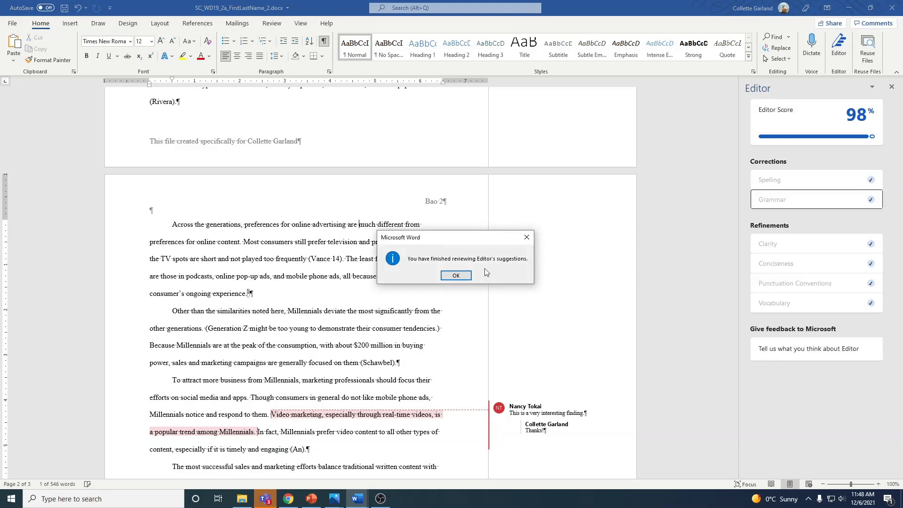
left_click(463, 276)
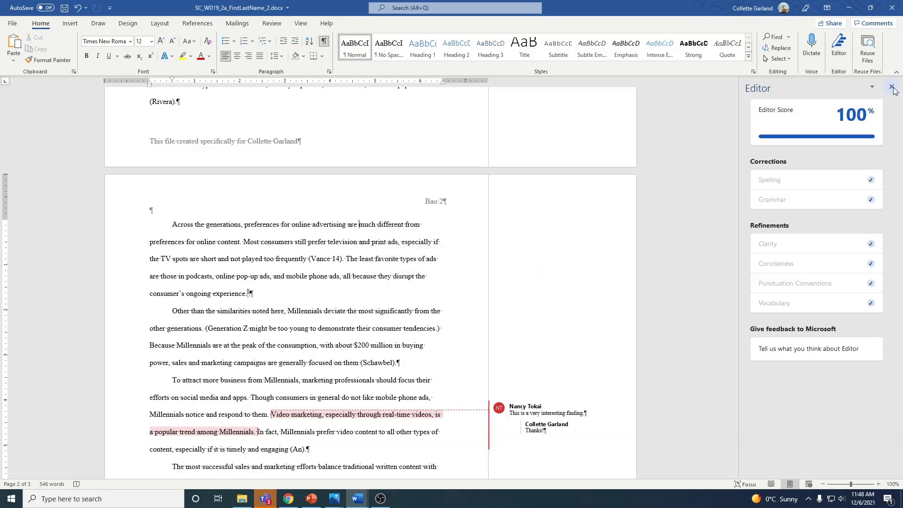
left_click(891, 86)
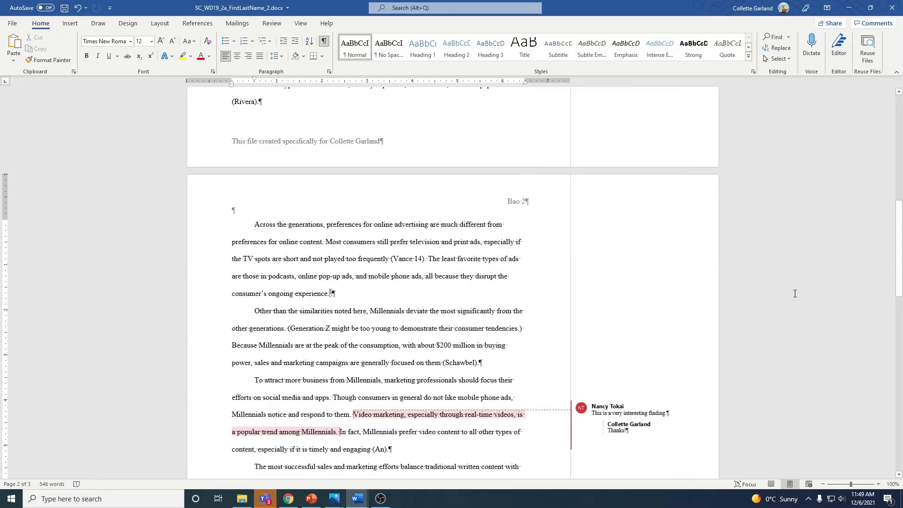